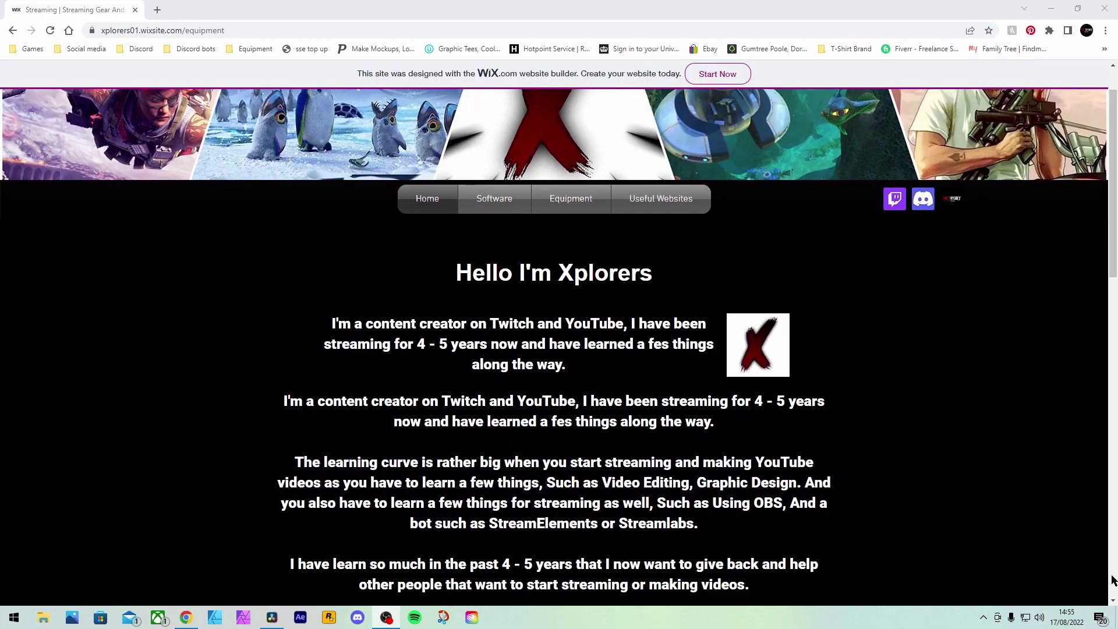
Scroll down to the '30+ Free Twitch Panels' grid and browse its rows of premade sets
scroll(1112, 579, down, 4)
scroll(1113, 579, down, 9)
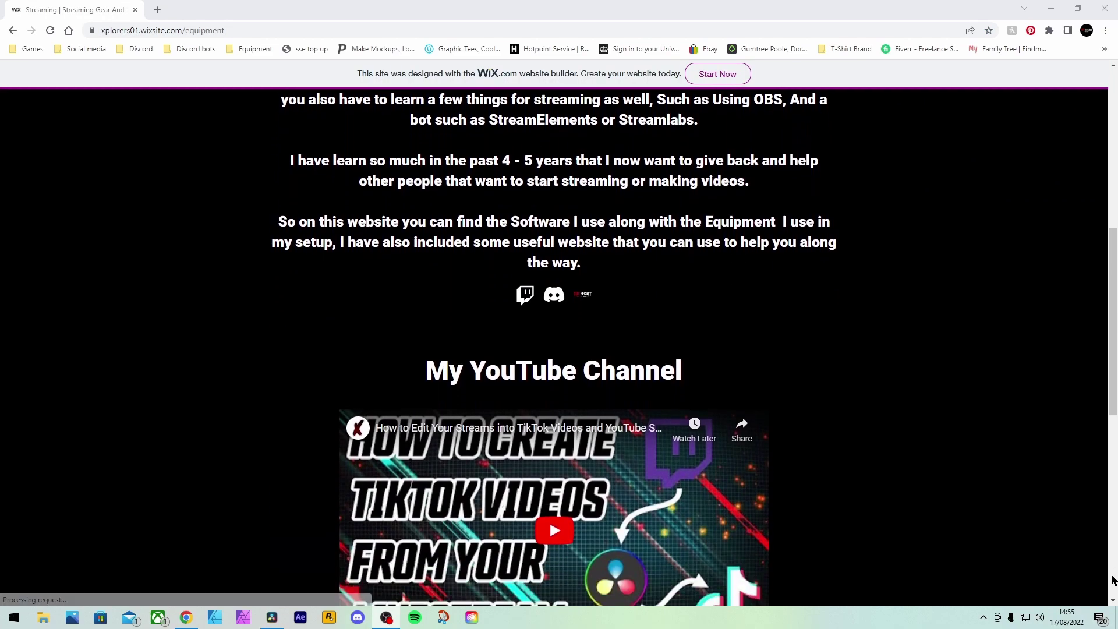
scroll(1112, 579, down, 2)
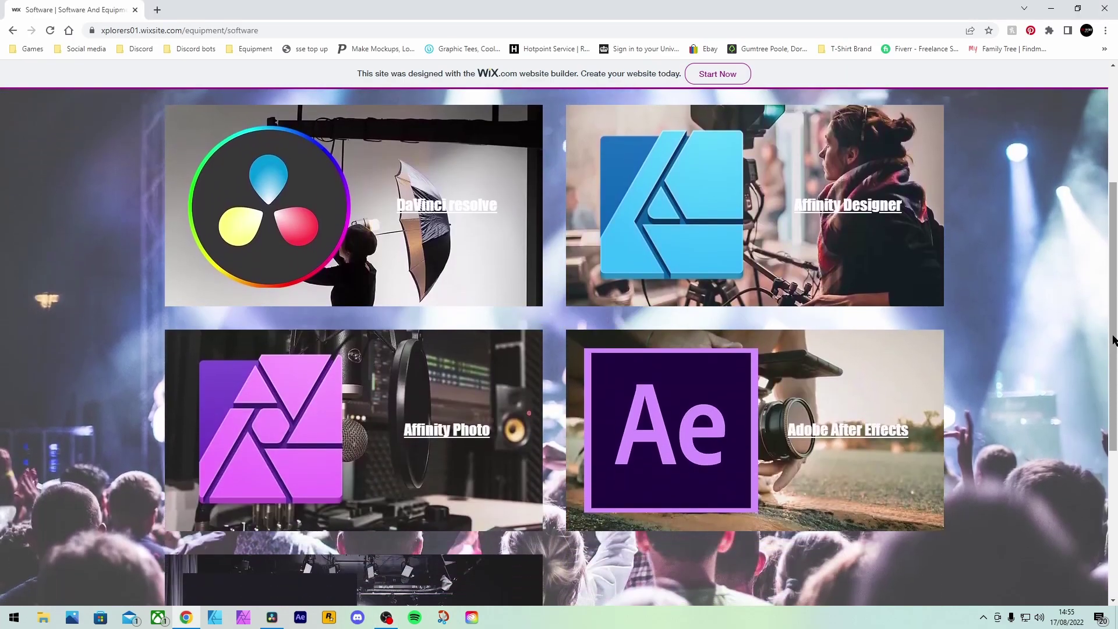
scroll(1114, 332, down, 3)
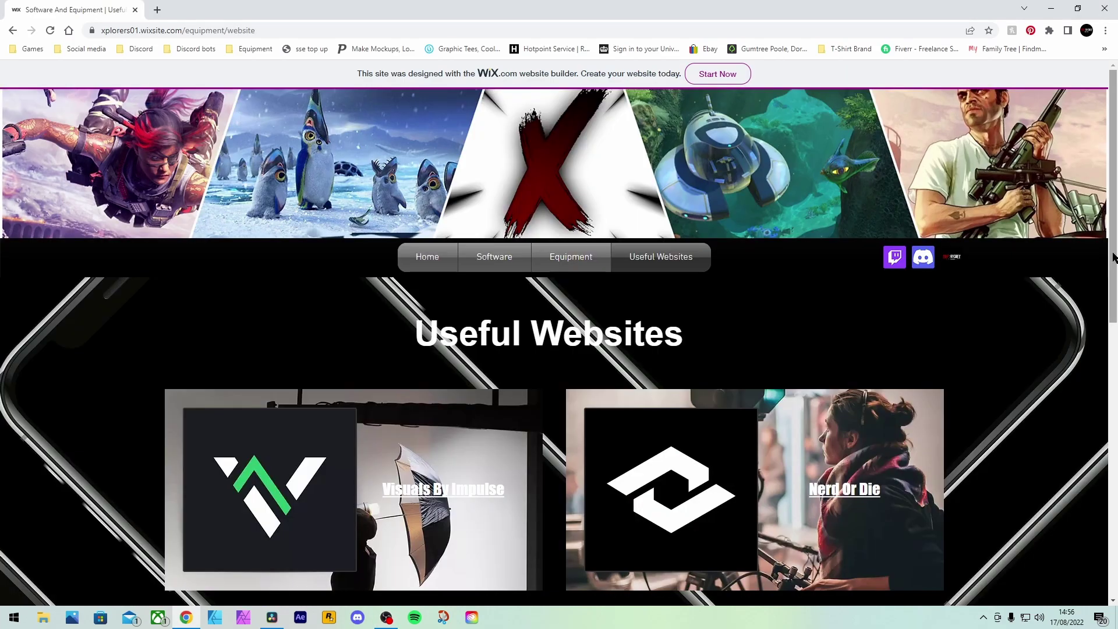
scroll(1114, 257, down, 6)
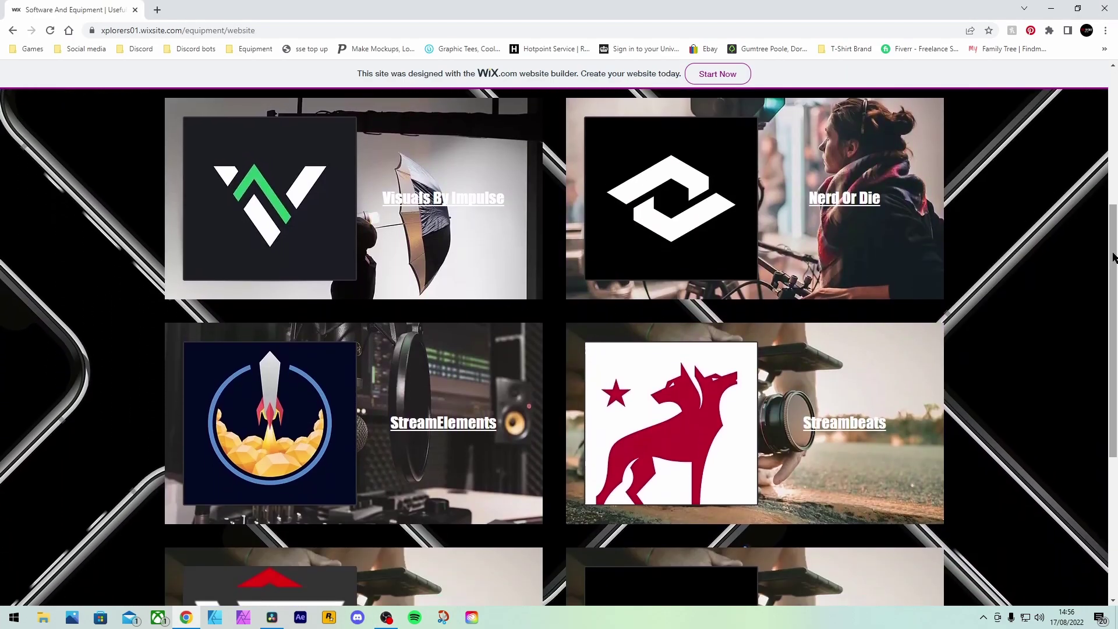
scroll(1113, 257, down, 4)
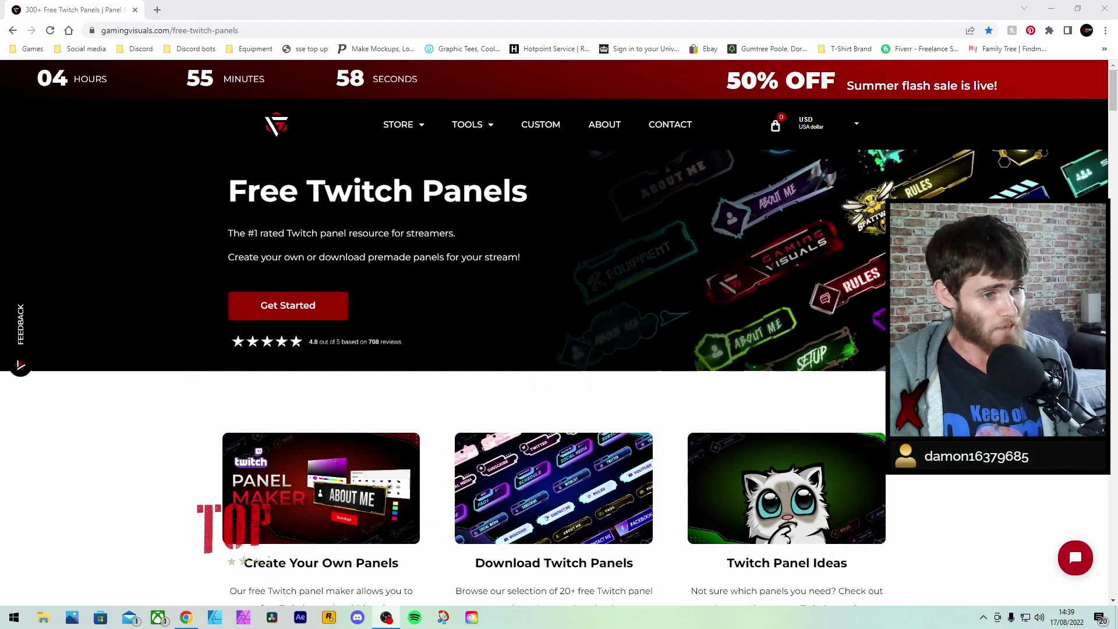
scroll(668, 254, down, 3)
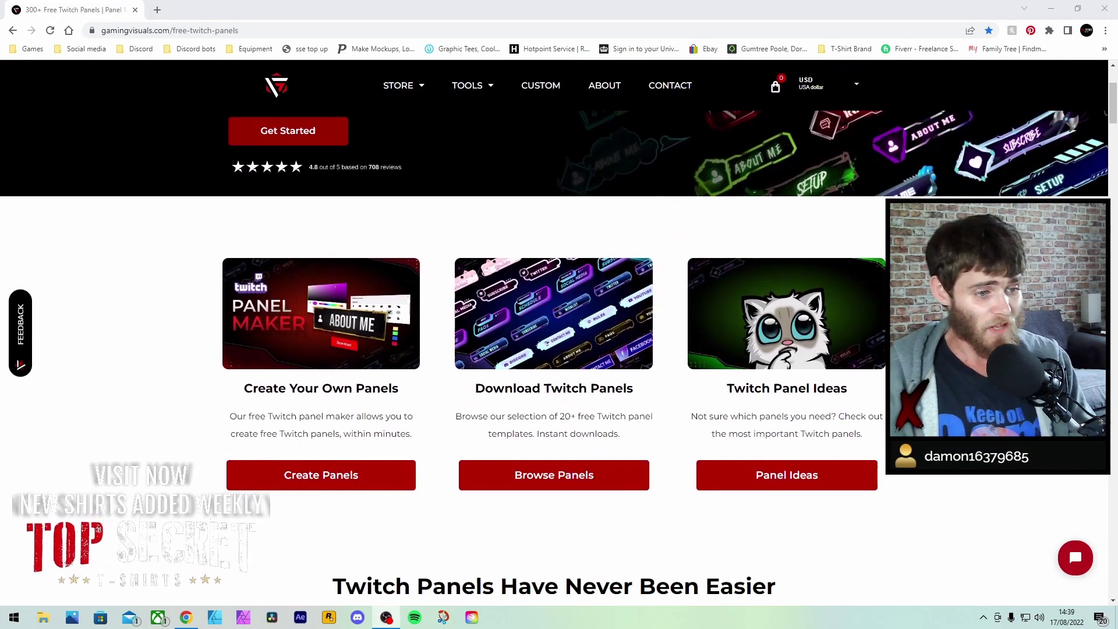
scroll(669, 255, up, 3)
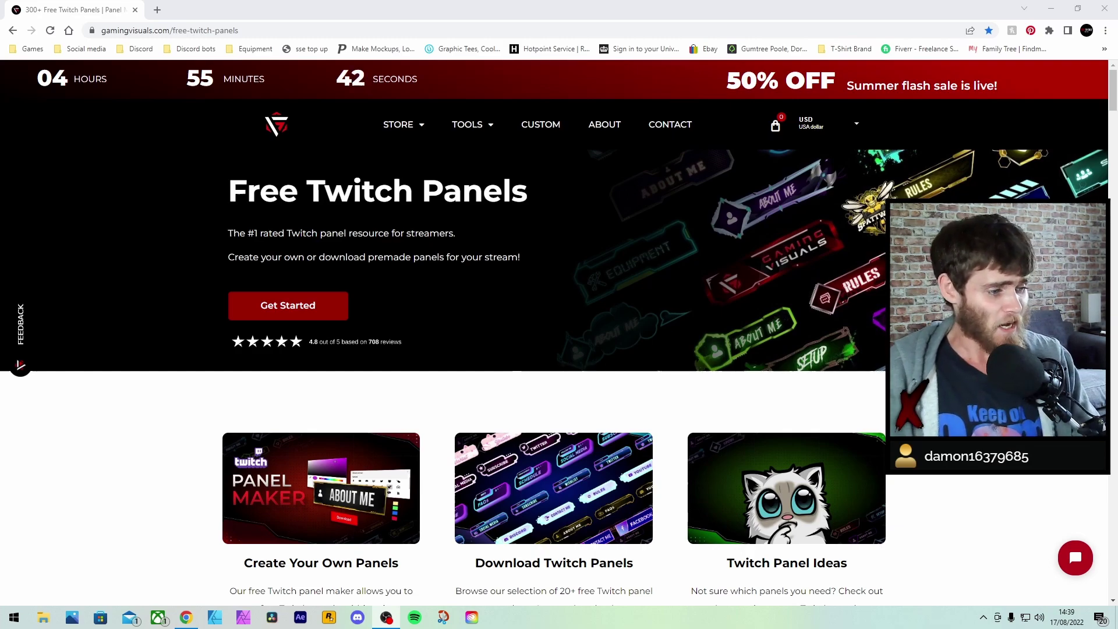
scroll(554, 326, down, 3)
scroll(554, 358, down, 10)
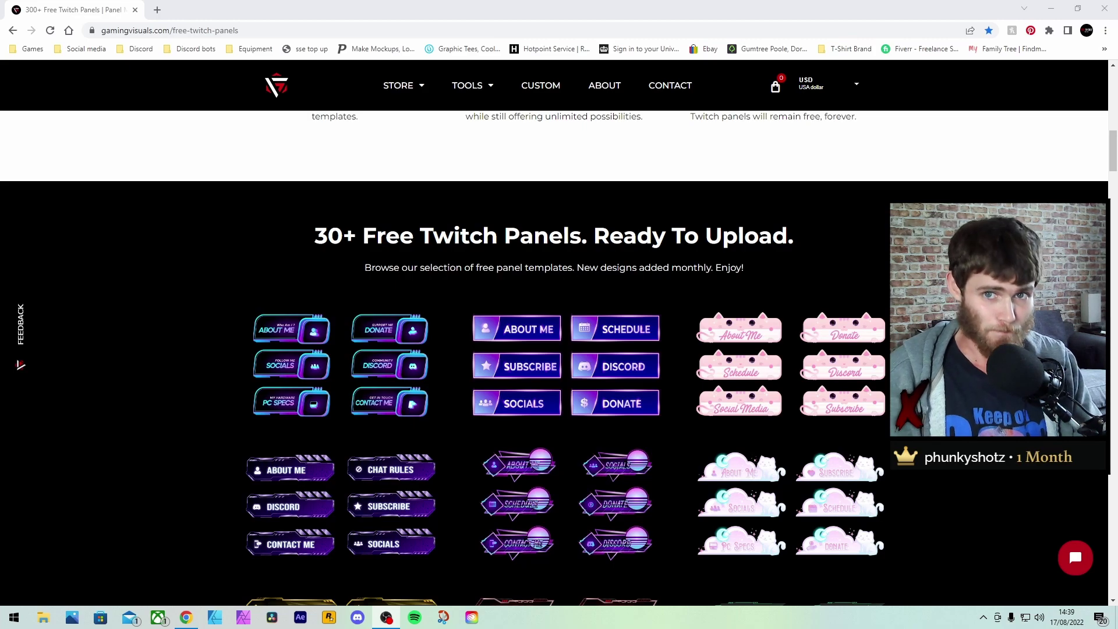
scroll(559, 358, down, 15)
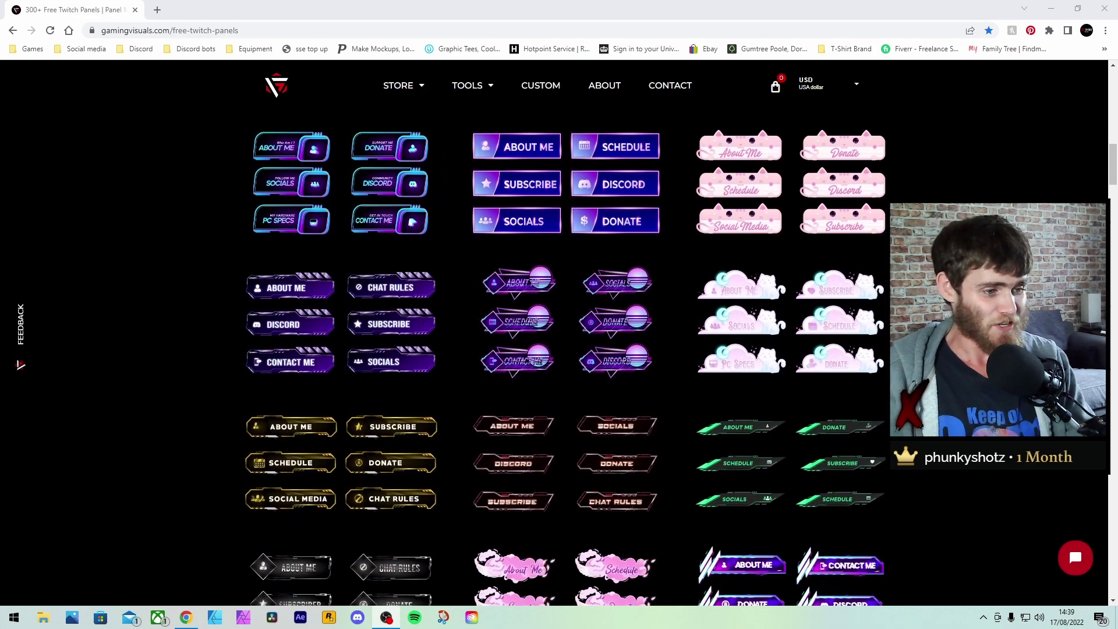
scroll(559, 350, down, 3)
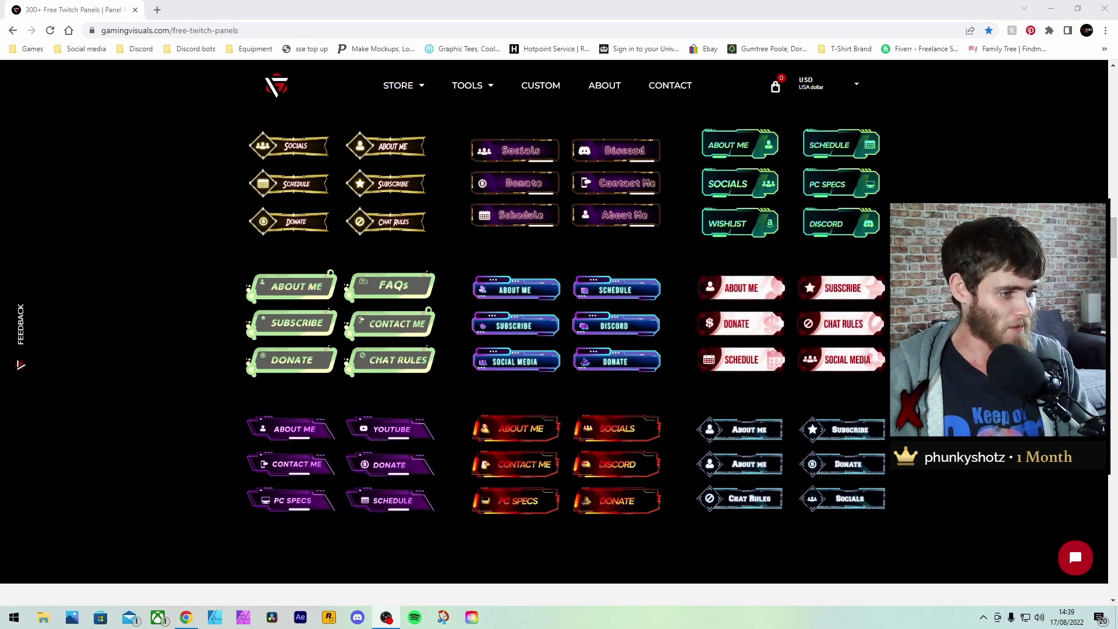
Open the free Blazing Lava panel pack and view its second preview image
click(515, 428)
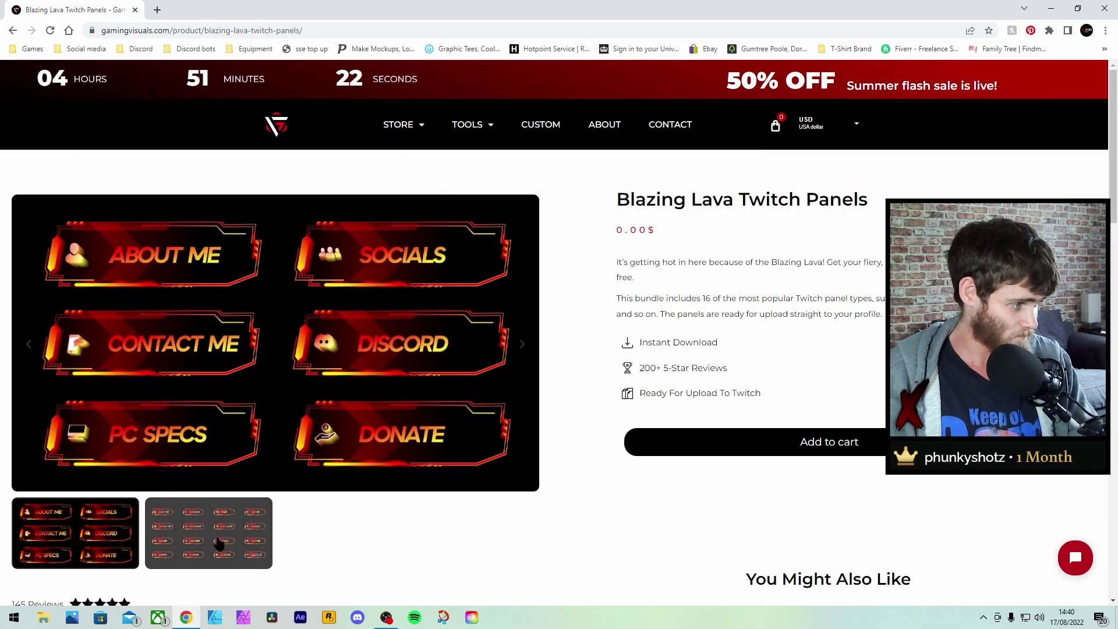
click(219, 541)
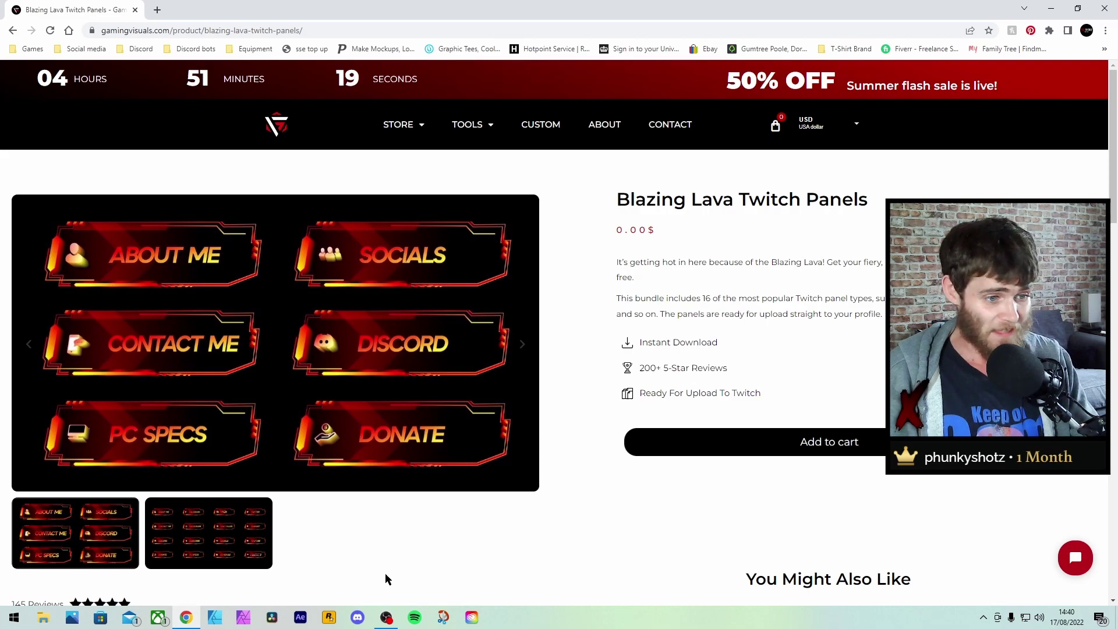
scroll(386, 573, down, 5)
scroll(605, 460, up, 5)
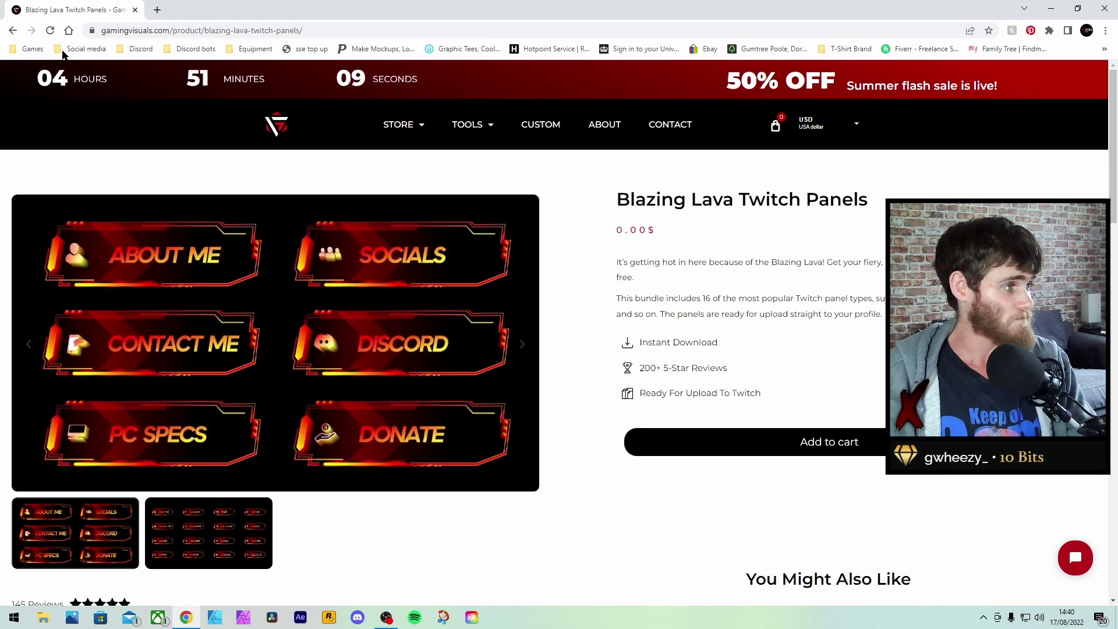
Return to the Free Twitch Panels page and scroll through it
click(13, 31)
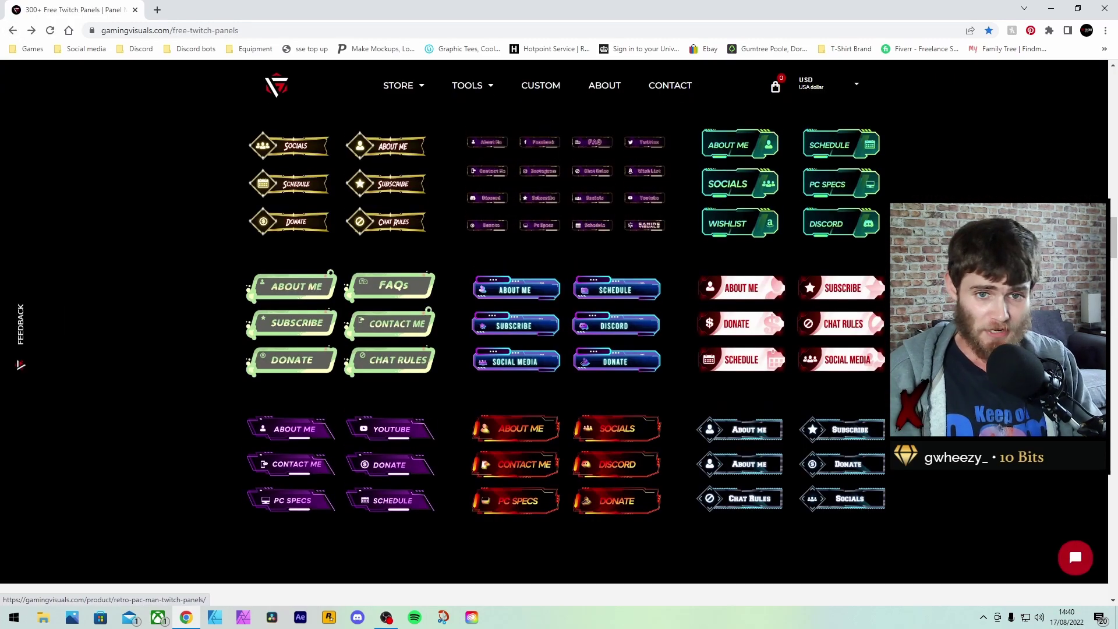
scroll(559, 350, down, 10)
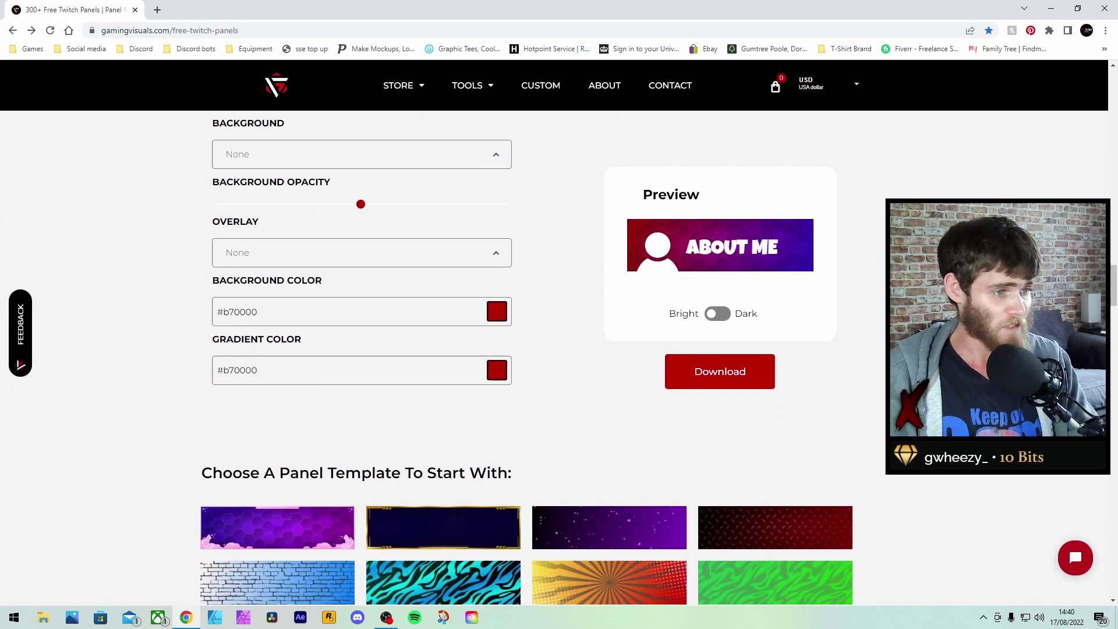
scroll(393, 191, up, 3)
scroll(393, 190, down, 5)
scroll(393, 191, up, 5)
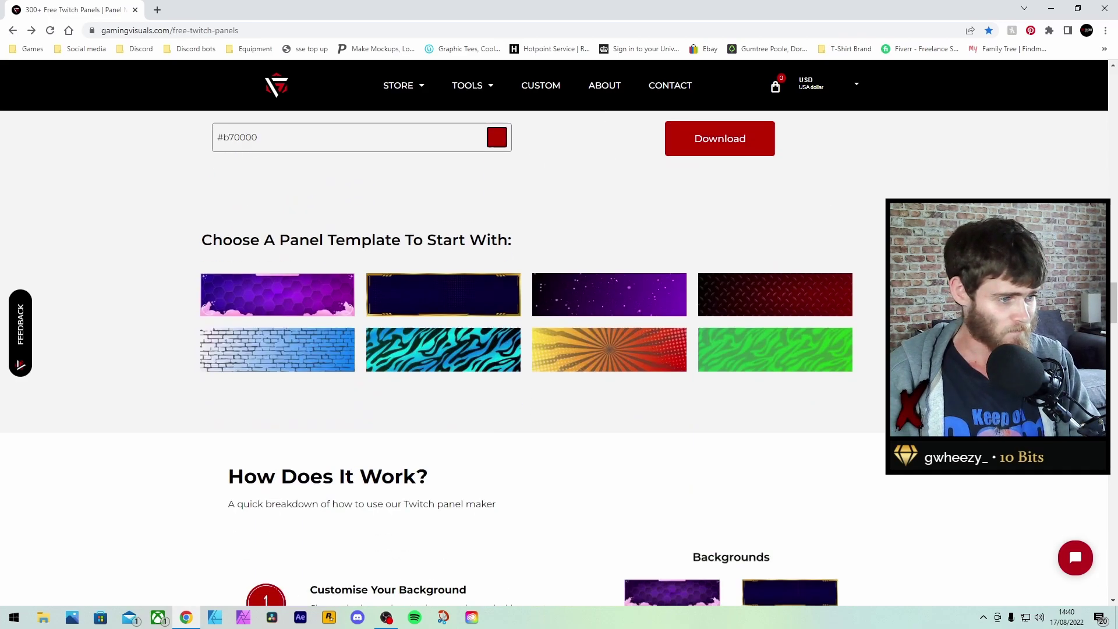
scroll(872, 285, down, 5)
scroll(495, 273, up, 6)
Try the Splash Blood background texture on the panel
click(495, 272)
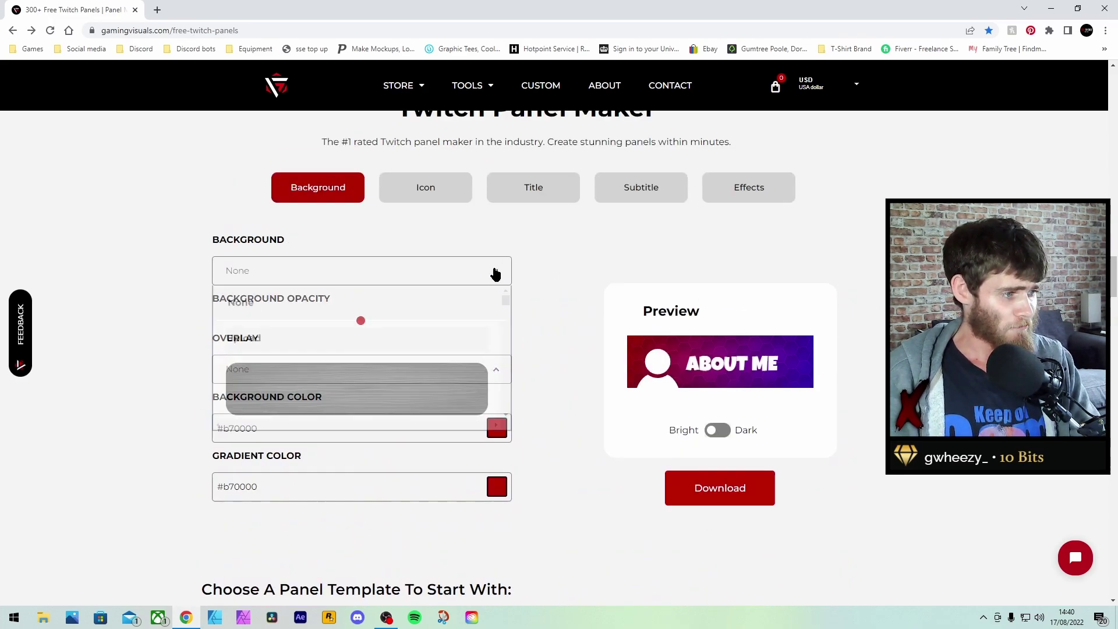
scroll(379, 380, down, 6)
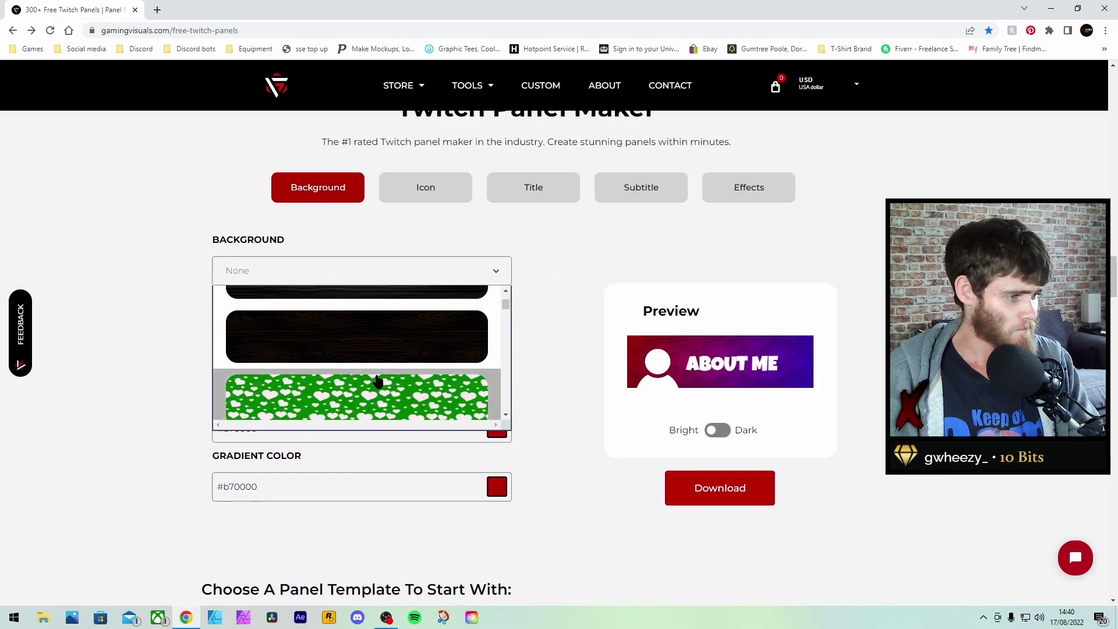
scroll(385, 376, down, 6)
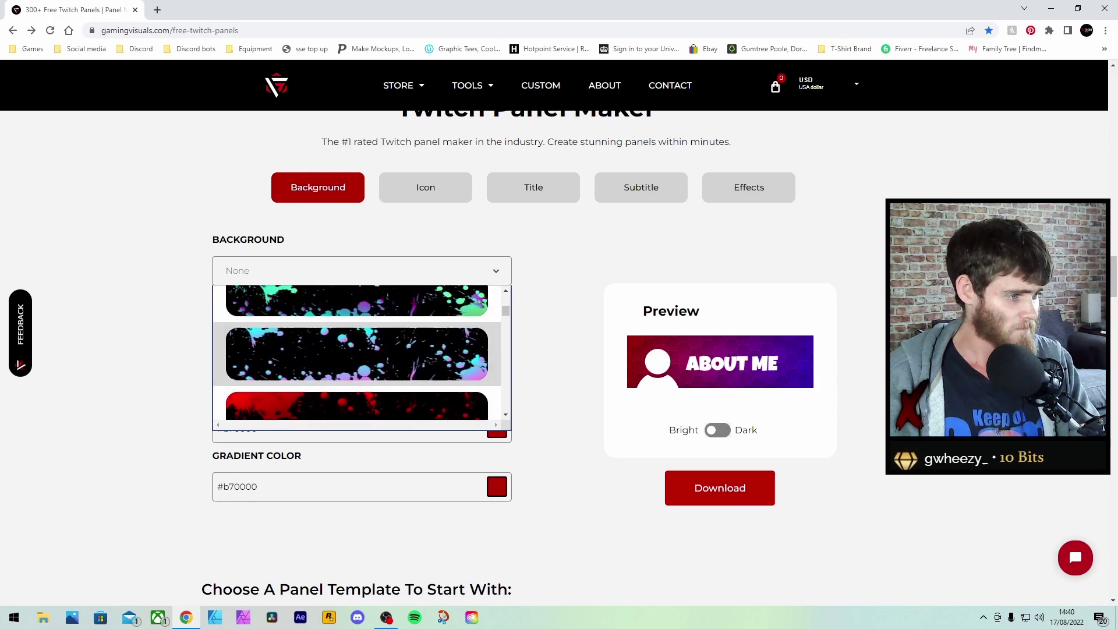
scroll(400, 370, up, 5)
click(403, 366)
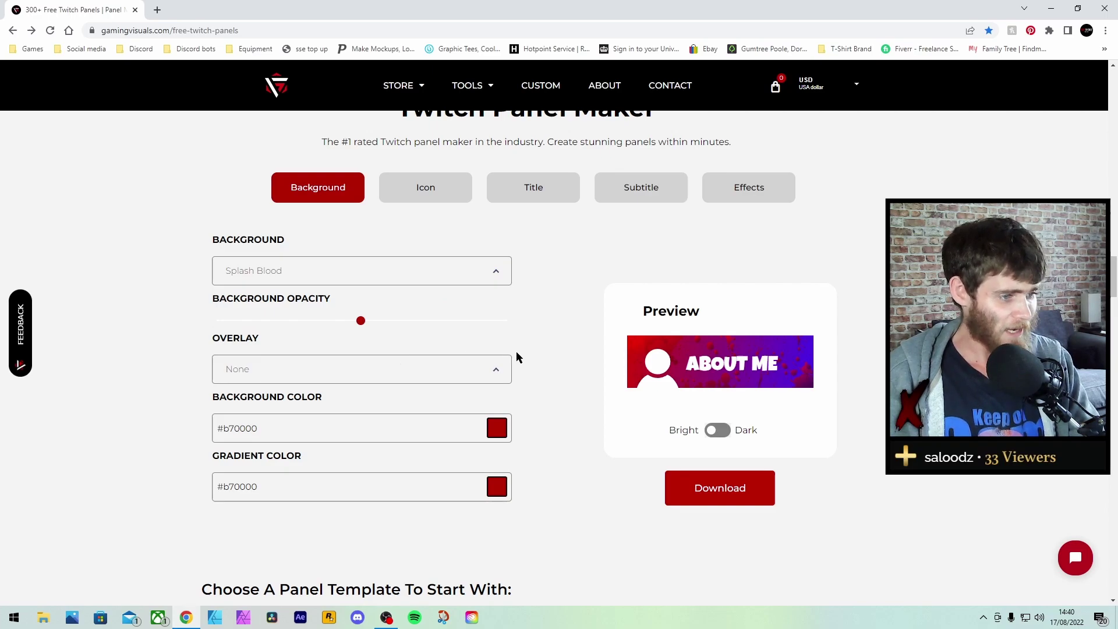
Apply the Water overlay, then replace it with the Fire overlay
click(478, 379)
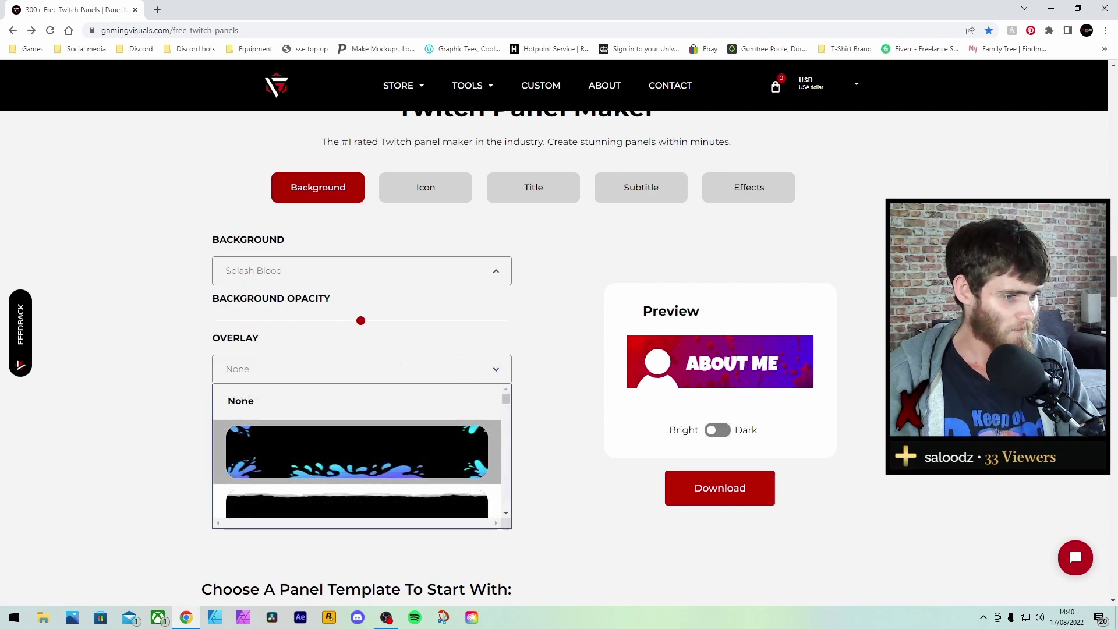
click(424, 442)
click(416, 371)
scroll(356, 452, down, 5)
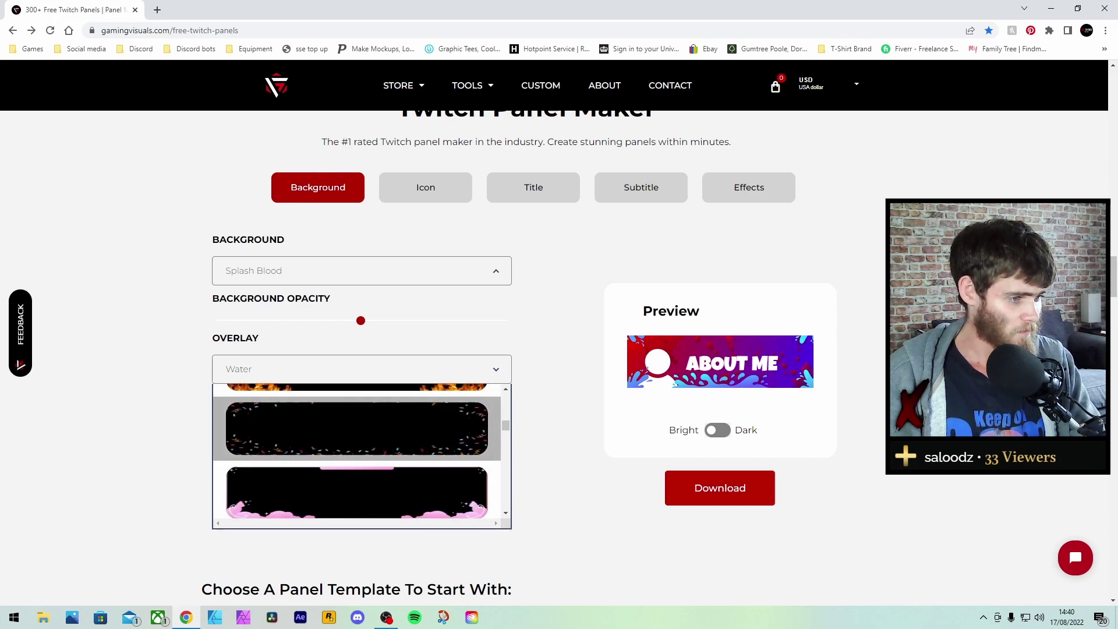
scroll(425, 429, down, 5)
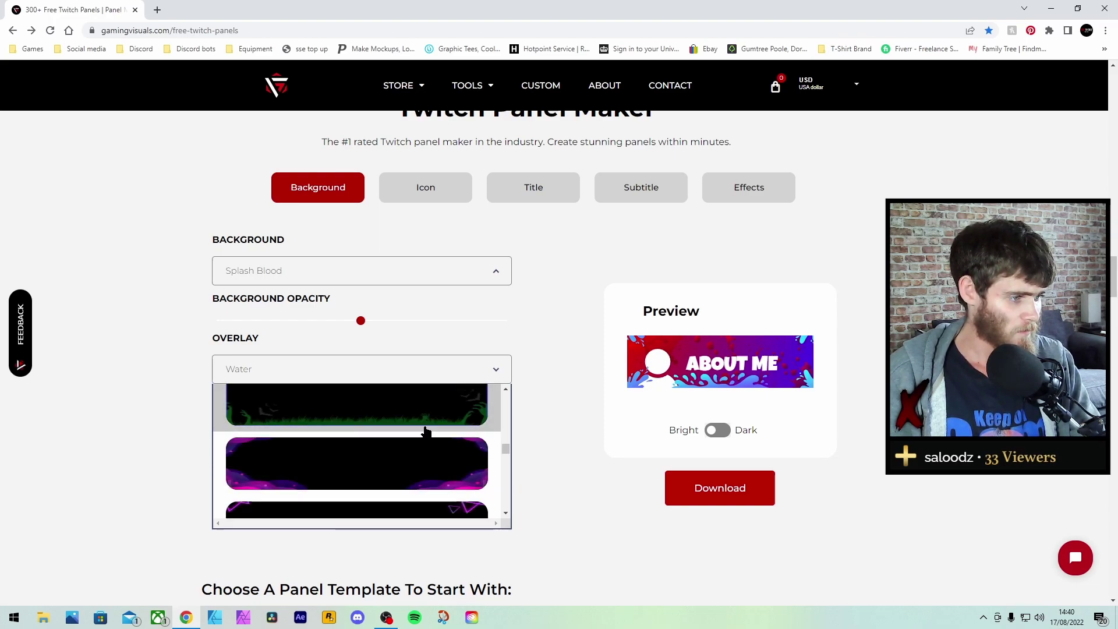
scroll(424, 429, down, 5)
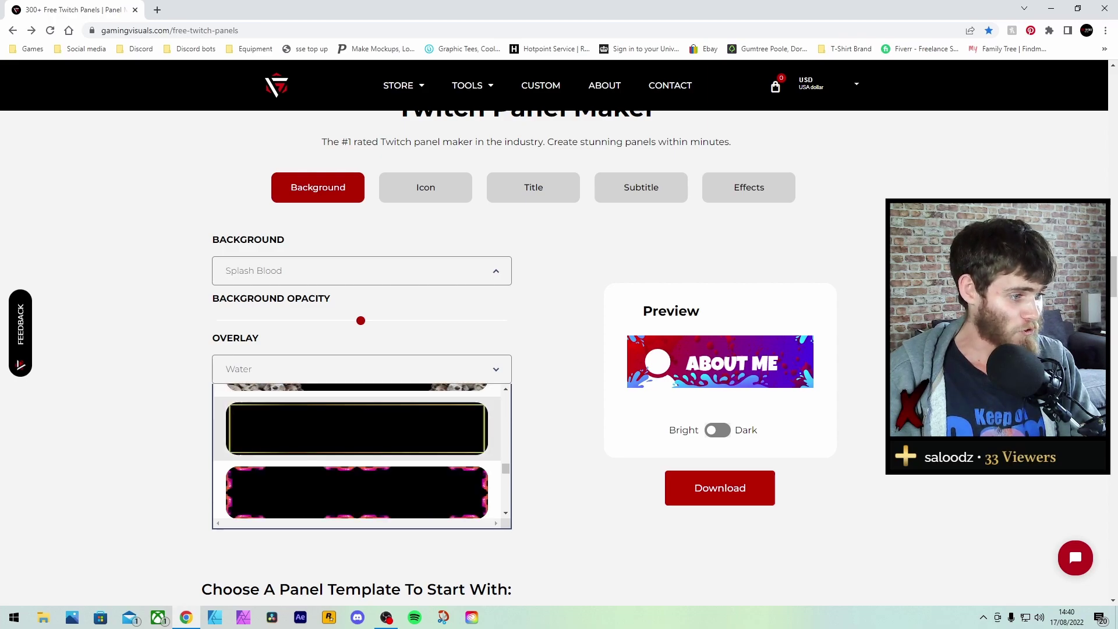
scroll(427, 449, down, 5)
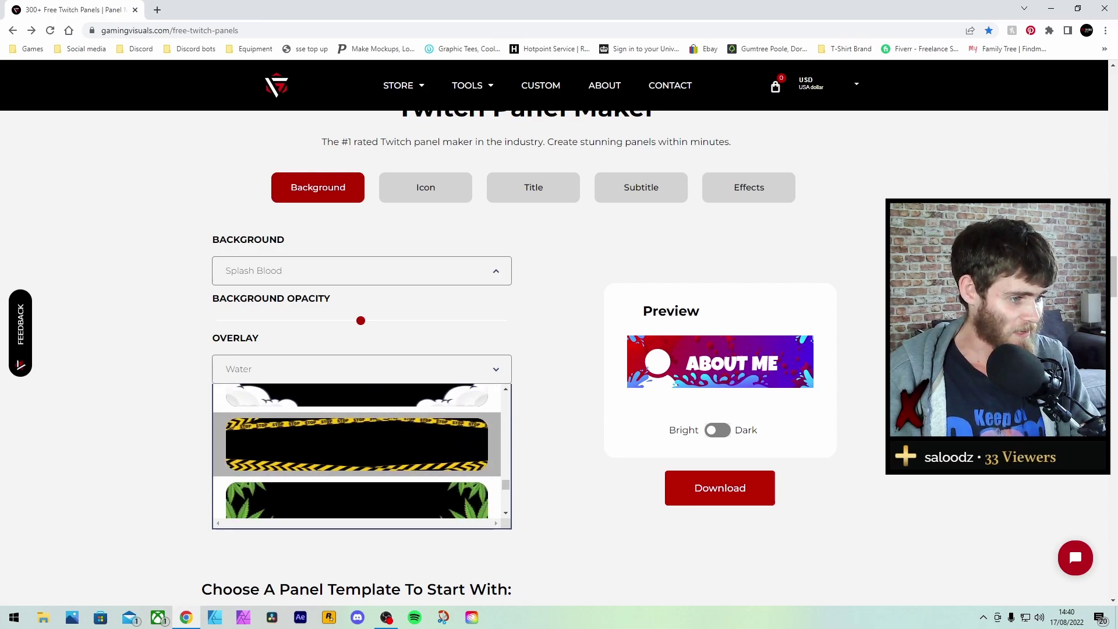
scroll(426, 460, down, 2)
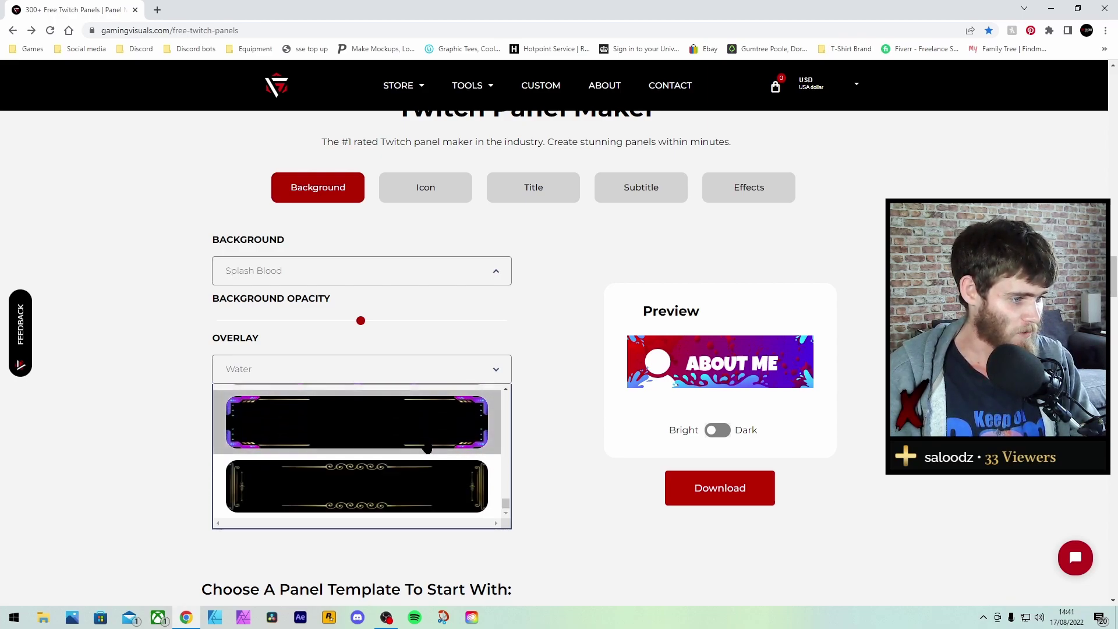
scroll(427, 476, up, 8)
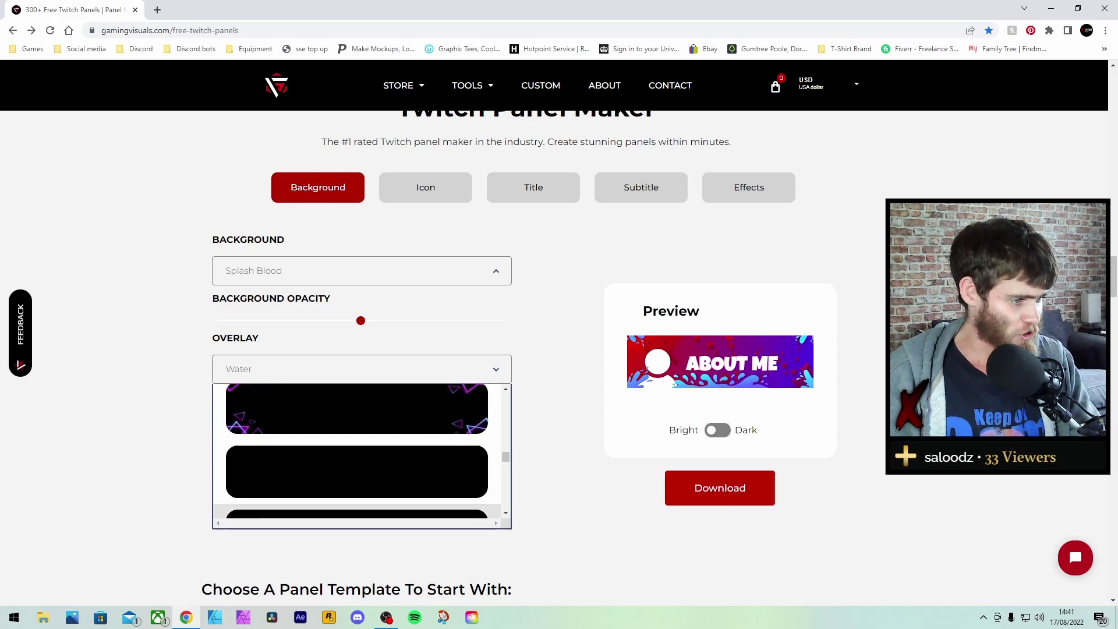
scroll(427, 483, up, 5)
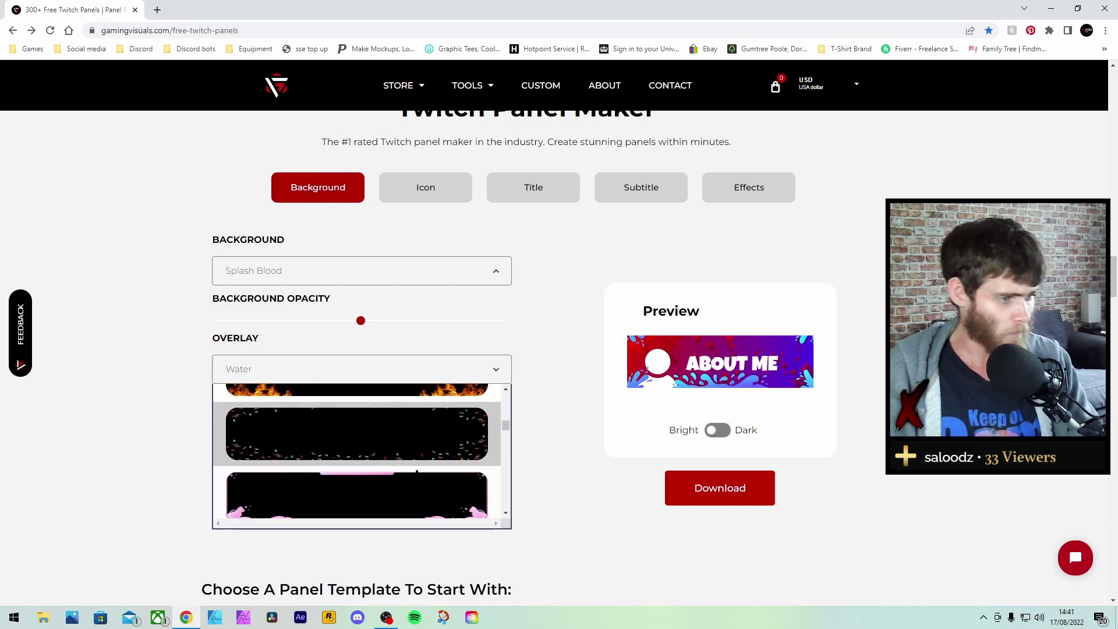
click(416, 431)
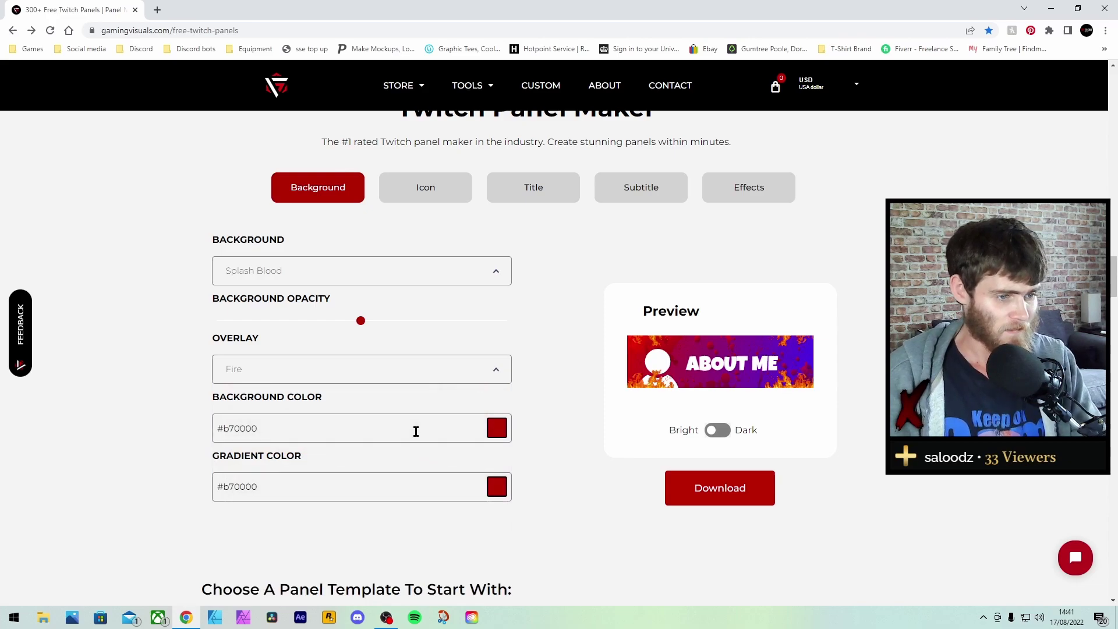
Change the background pattern to Tech
click(315, 270)
scroll(361, 350, down, 5)
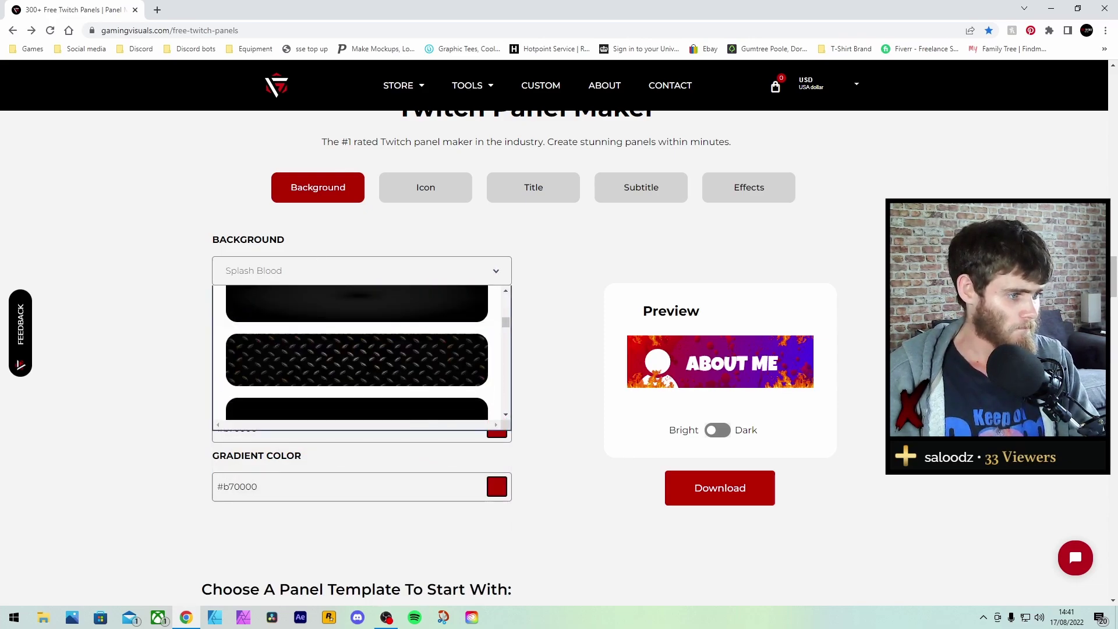
scroll(370, 362, down, 8)
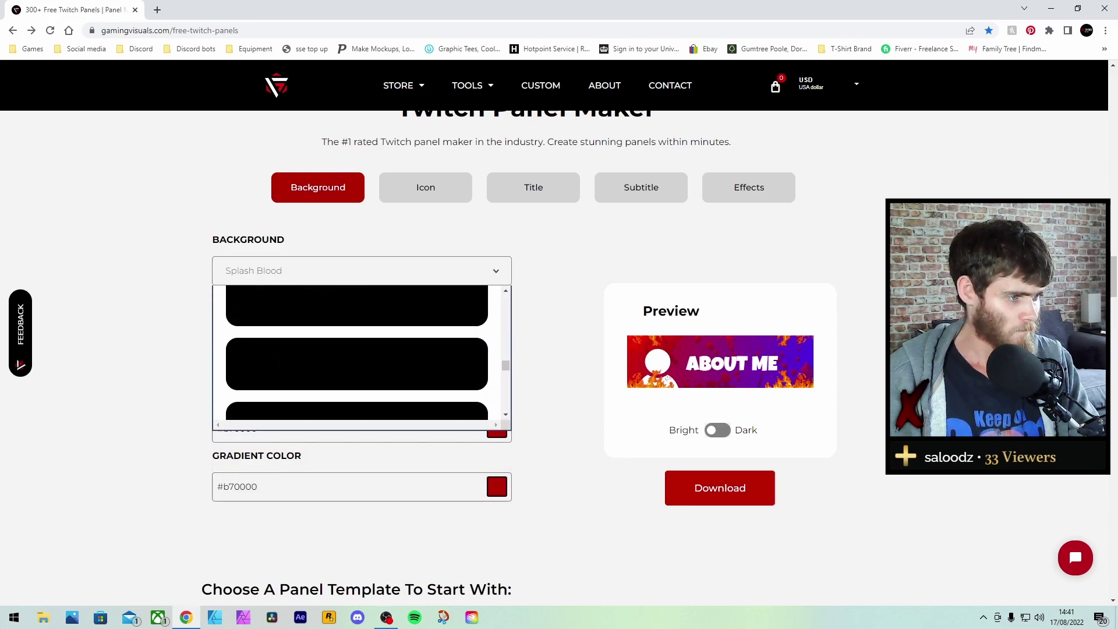
scroll(371, 367, down, 2)
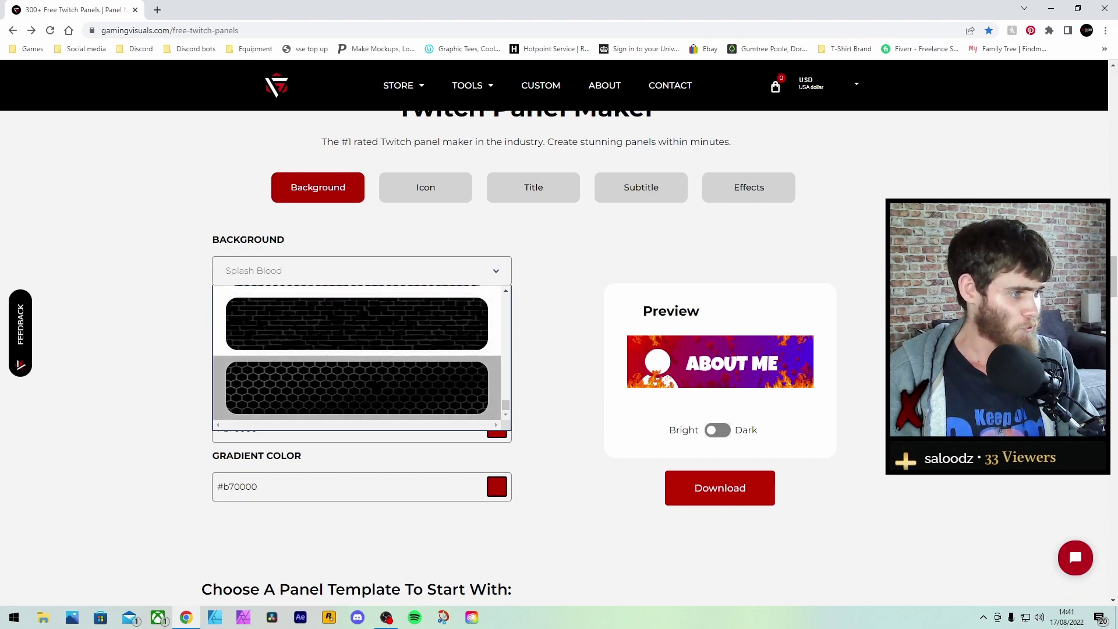
scroll(370, 367, up, 4)
scroll(379, 387, up, 3)
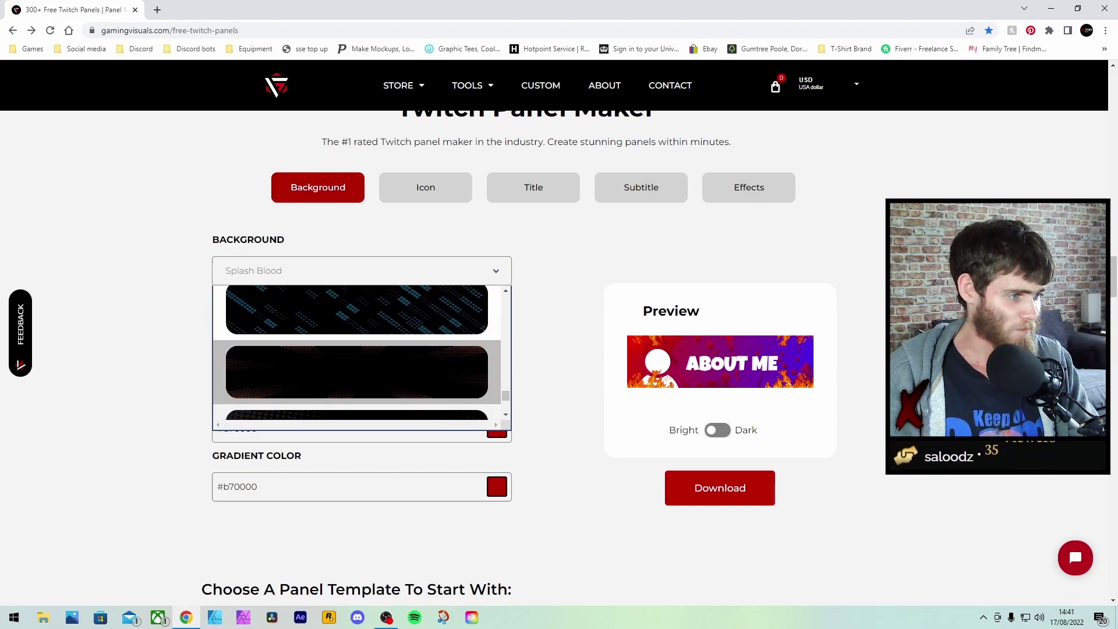
scroll(379, 389, up, 5)
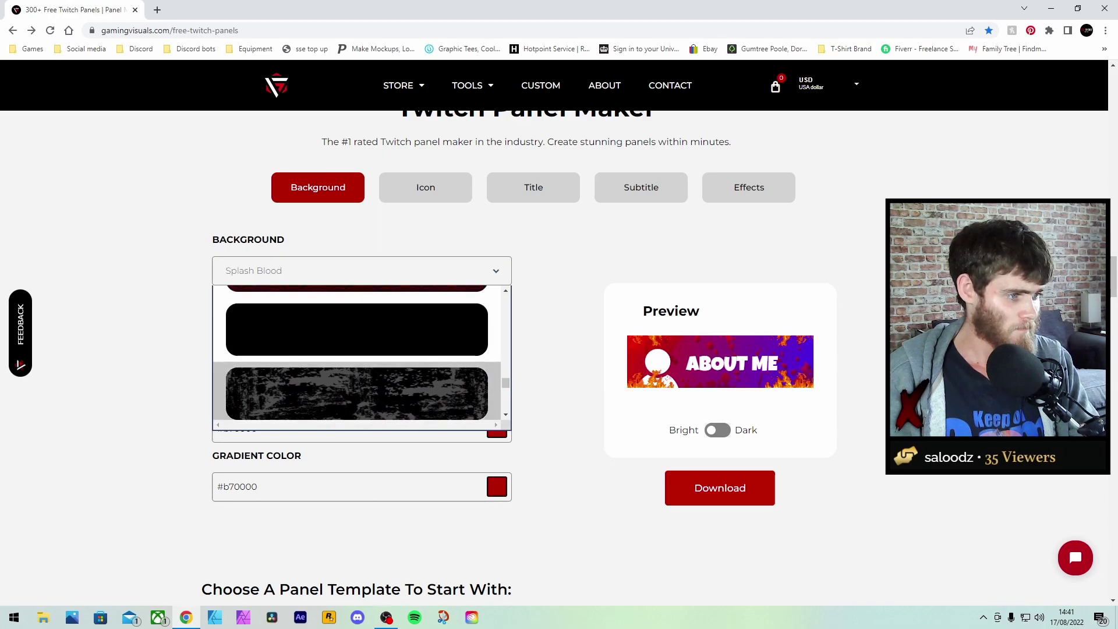
scroll(379, 390, up, 5)
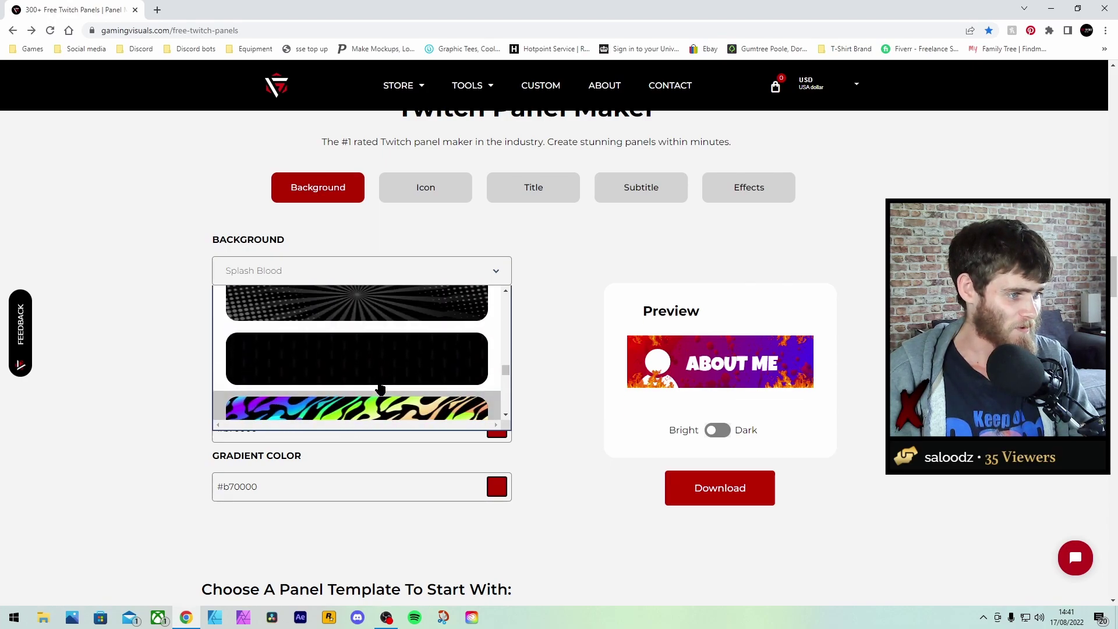
scroll(379, 387, up, 5)
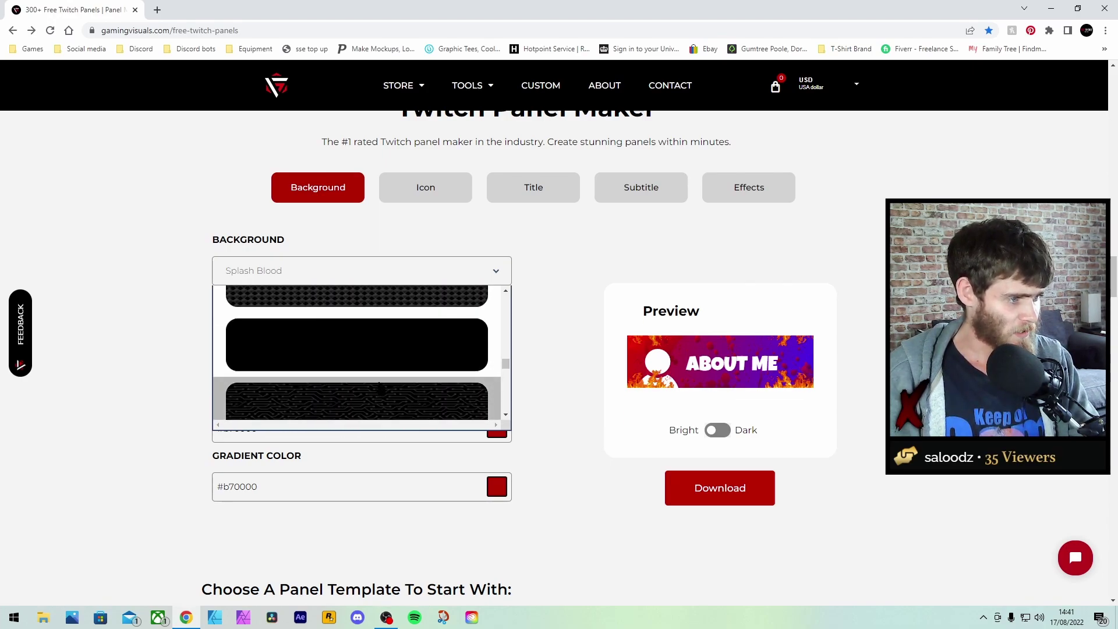
scroll(379, 387, down, 3)
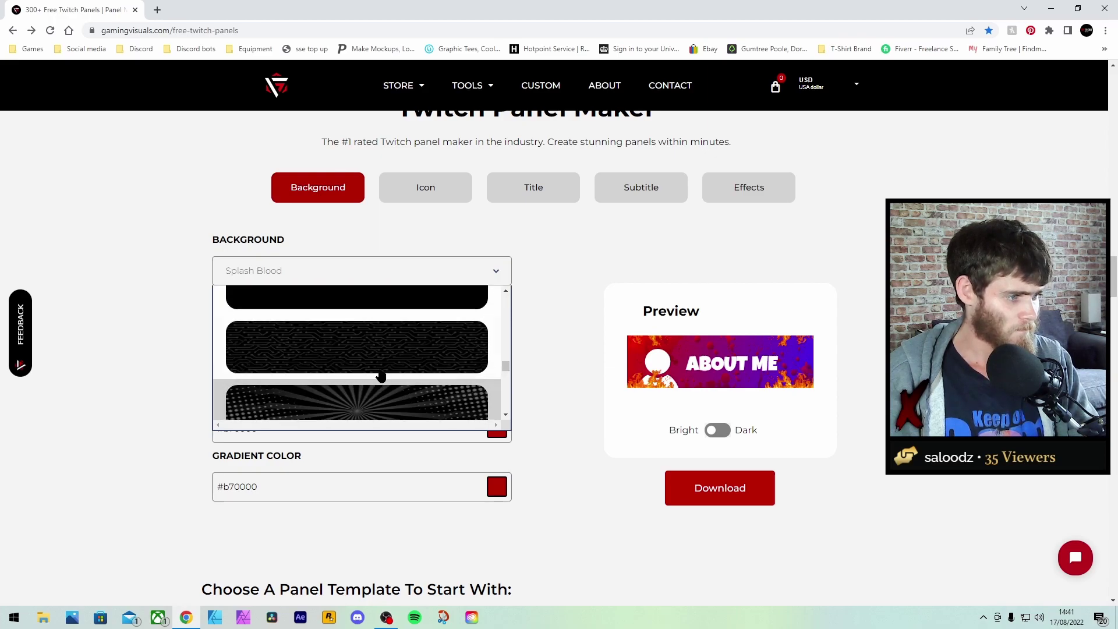
click(379, 375)
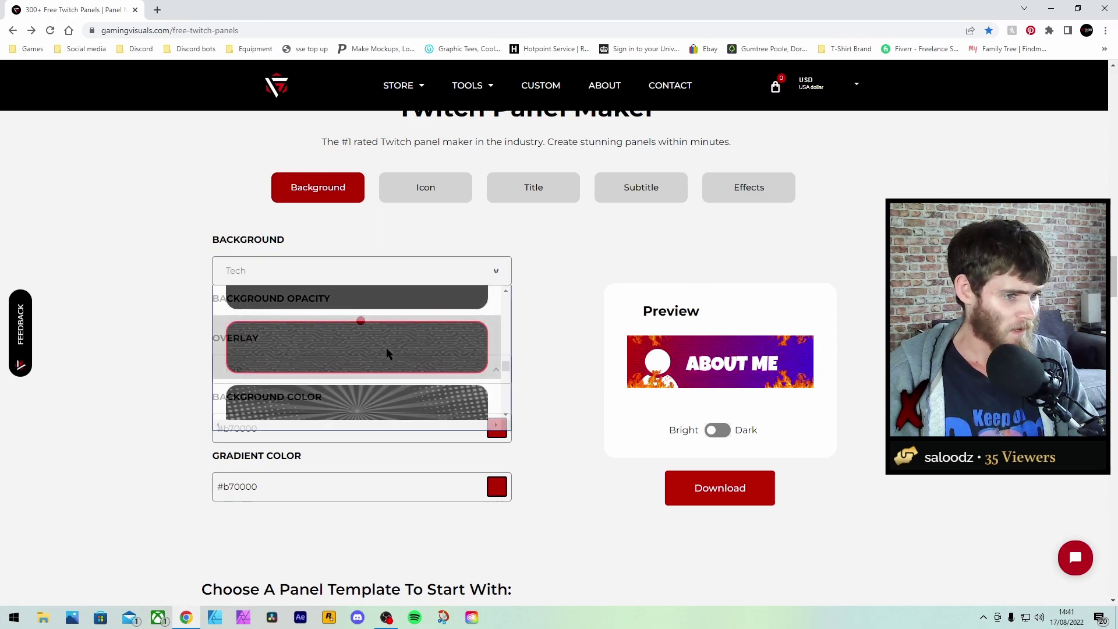
Switch the background pattern to Dot Pop Art
click(419, 273)
scroll(382, 350, down, 3)
scroll(382, 349, up, 4)
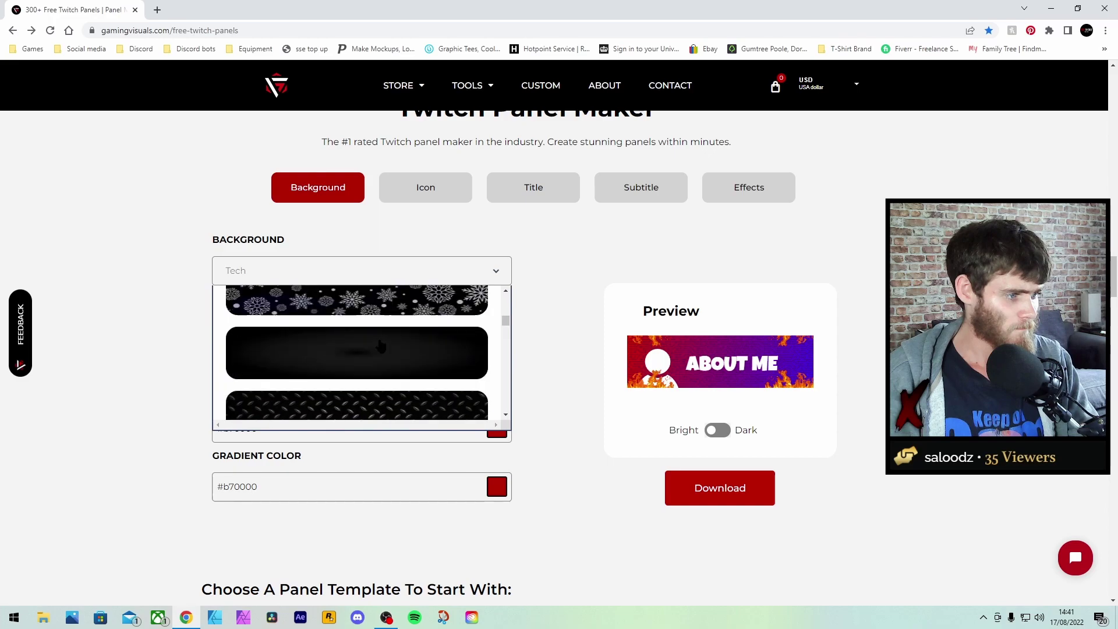
scroll(379, 349, up, 5)
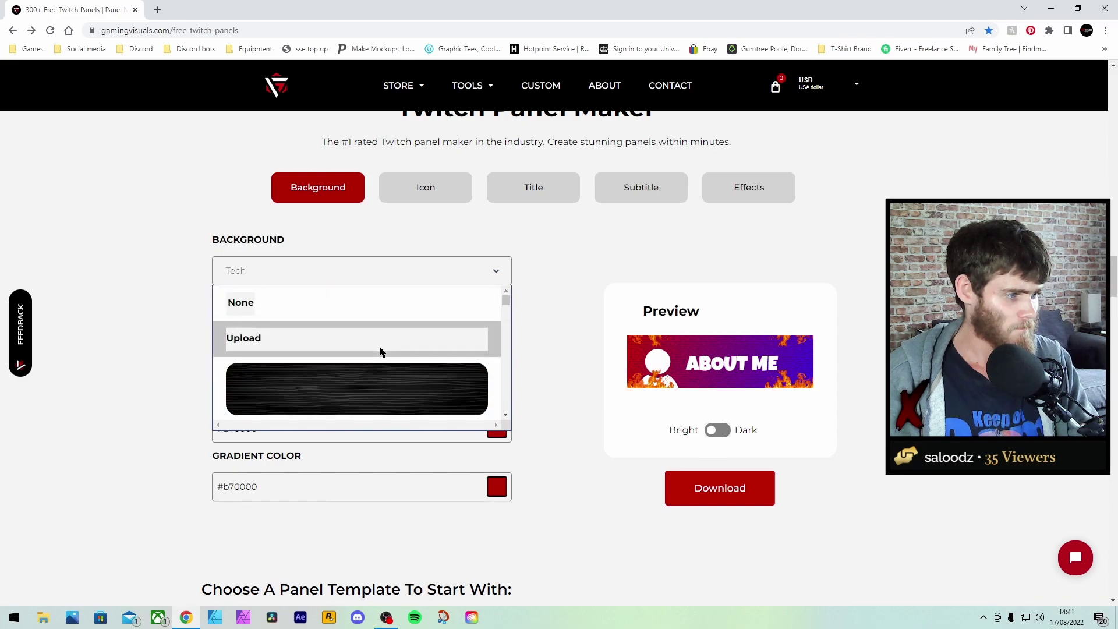
scroll(379, 346, down, 3)
scroll(380, 355, up, 1)
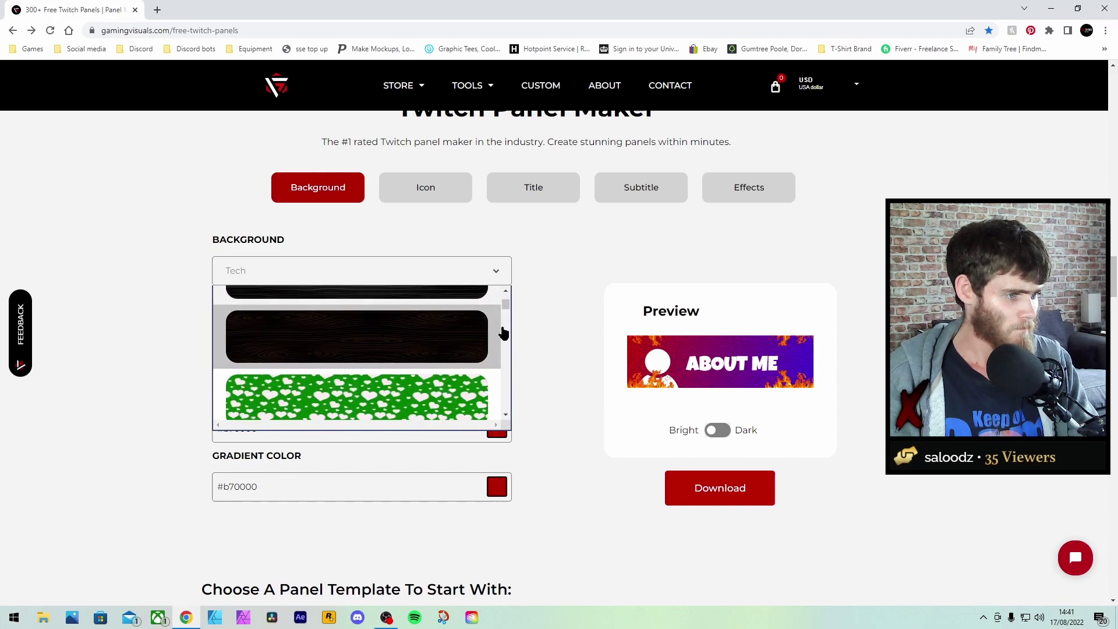
drag(501, 317, 501, 395)
scroll(425, 417, down, 5)
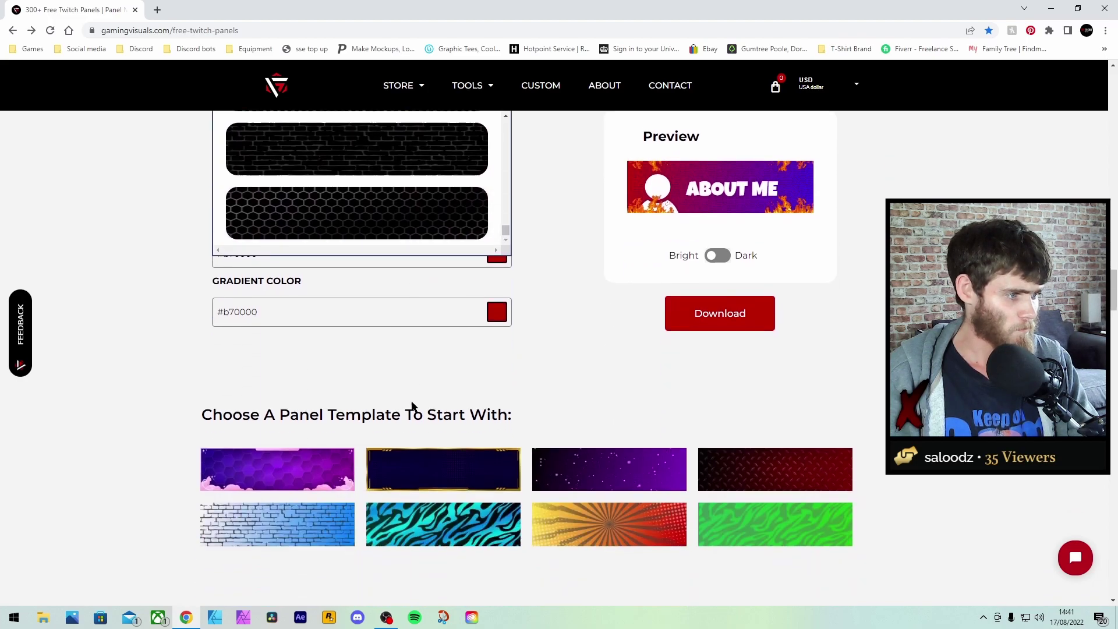
scroll(611, 379, up, 3)
scroll(362, 353, up, 3)
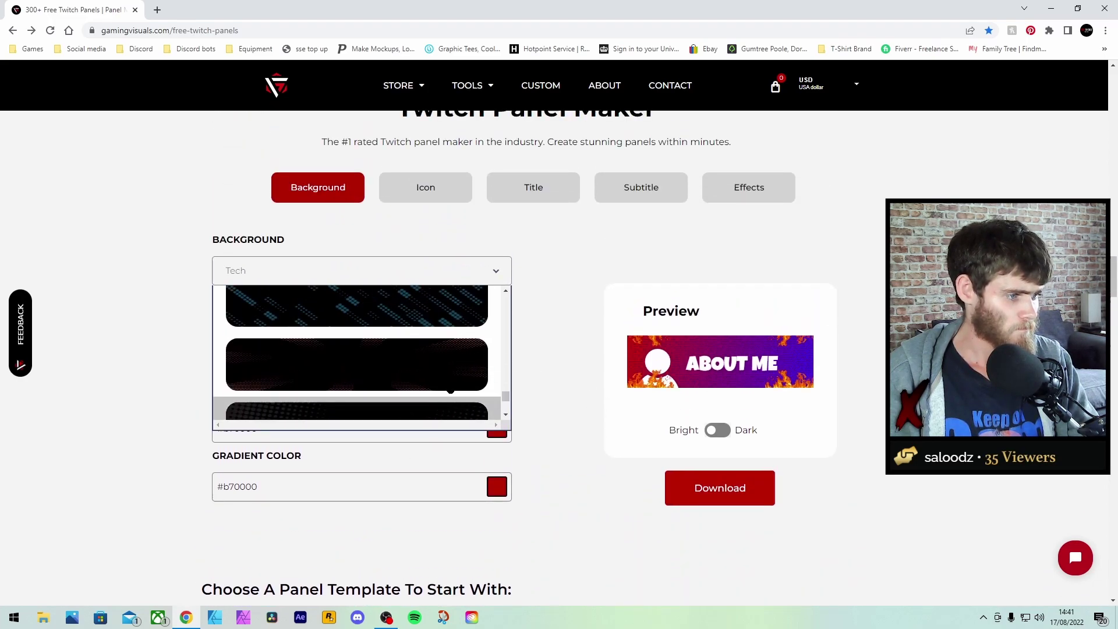
click(413, 350)
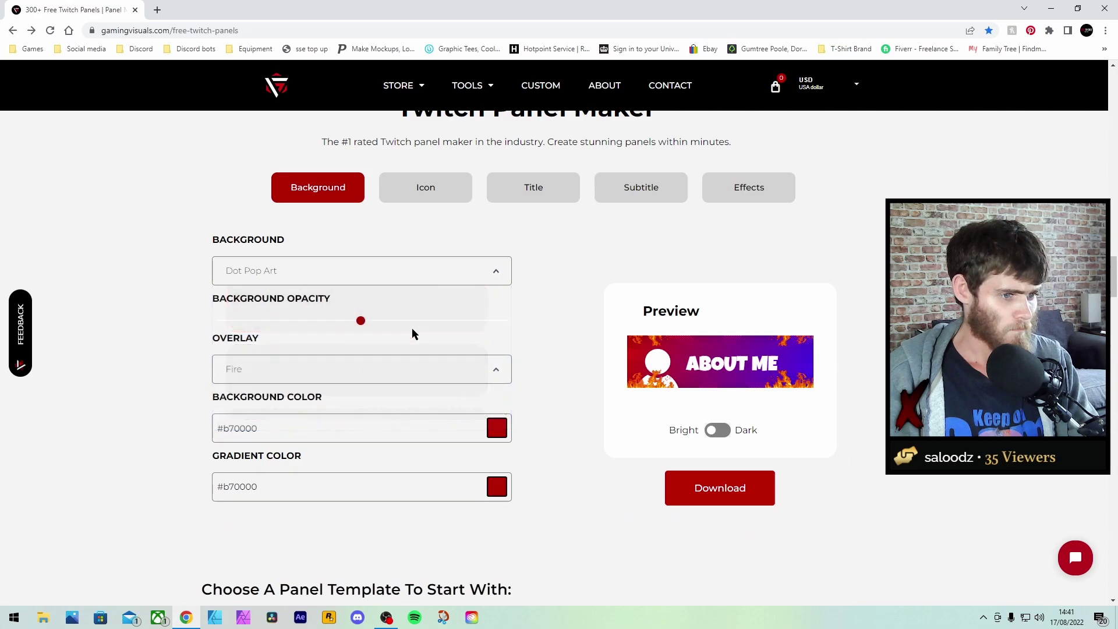
Replace the overlay with the Honey honeycomb overlay
click(417, 369)
scroll(427, 457, up, 2)
scroll(447, 460, up, 3)
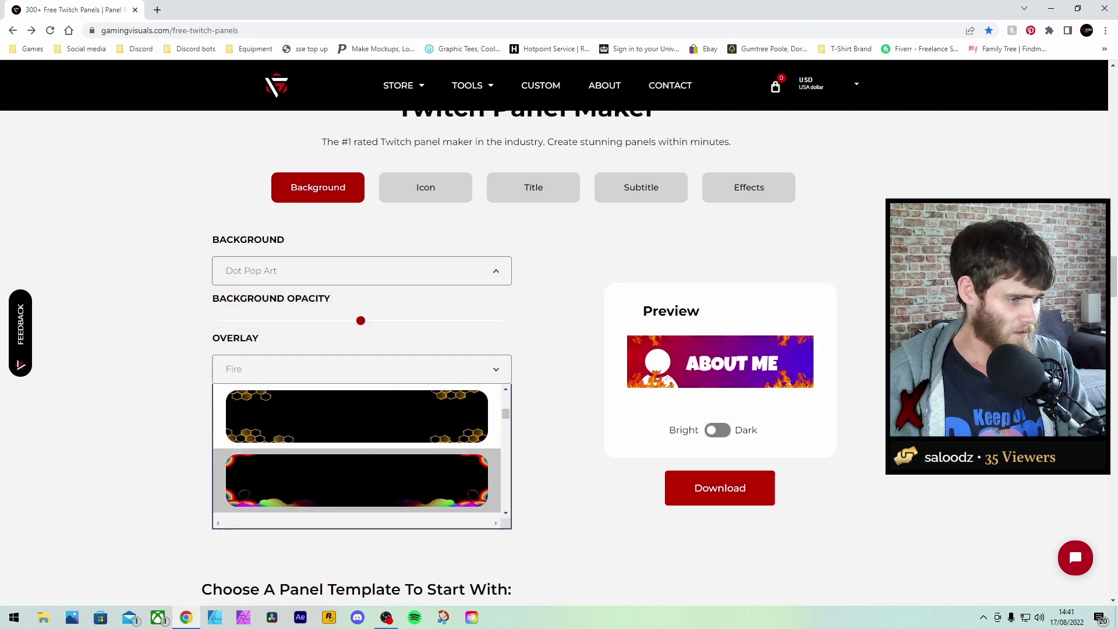
click(447, 460)
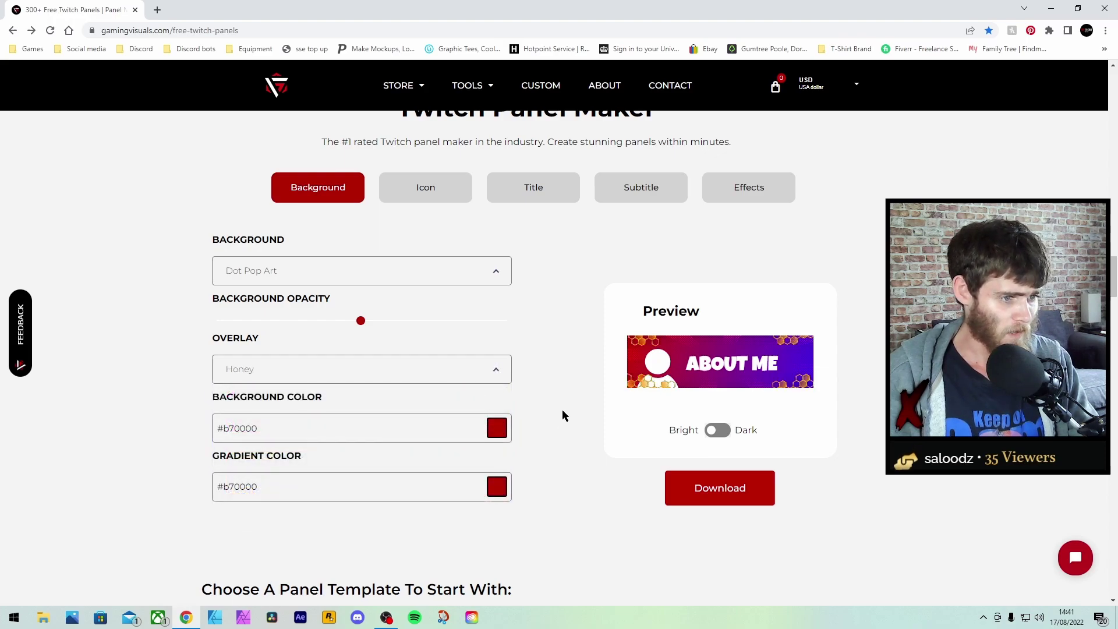
Set the background colour to magenta #ff00f7 with a black #000000 gradient
scroll(550, 343, down, 1)
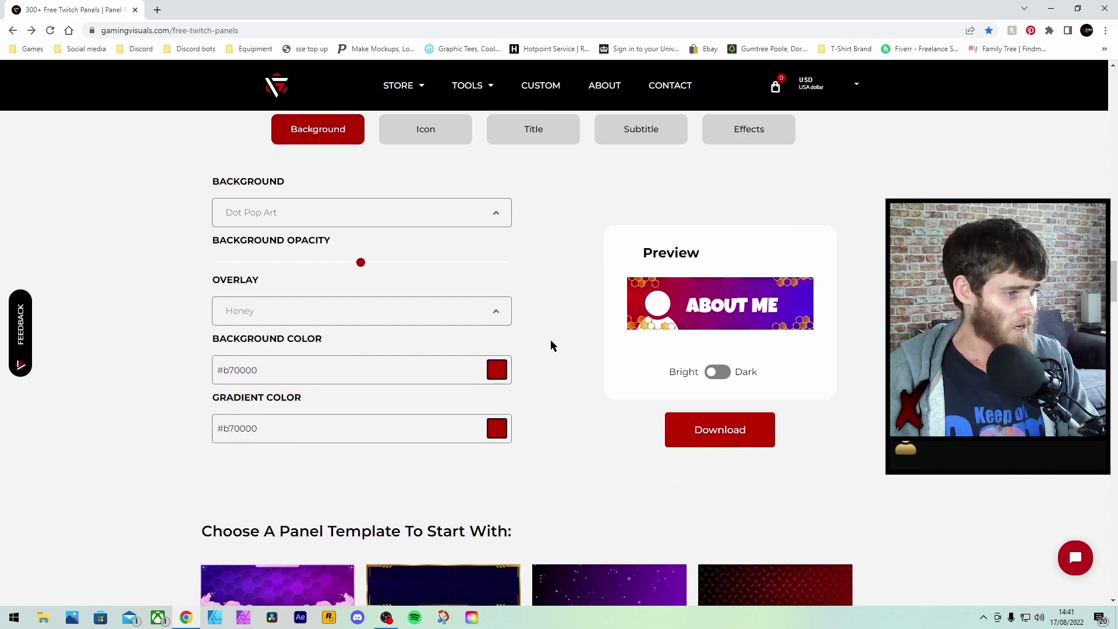
click(498, 371)
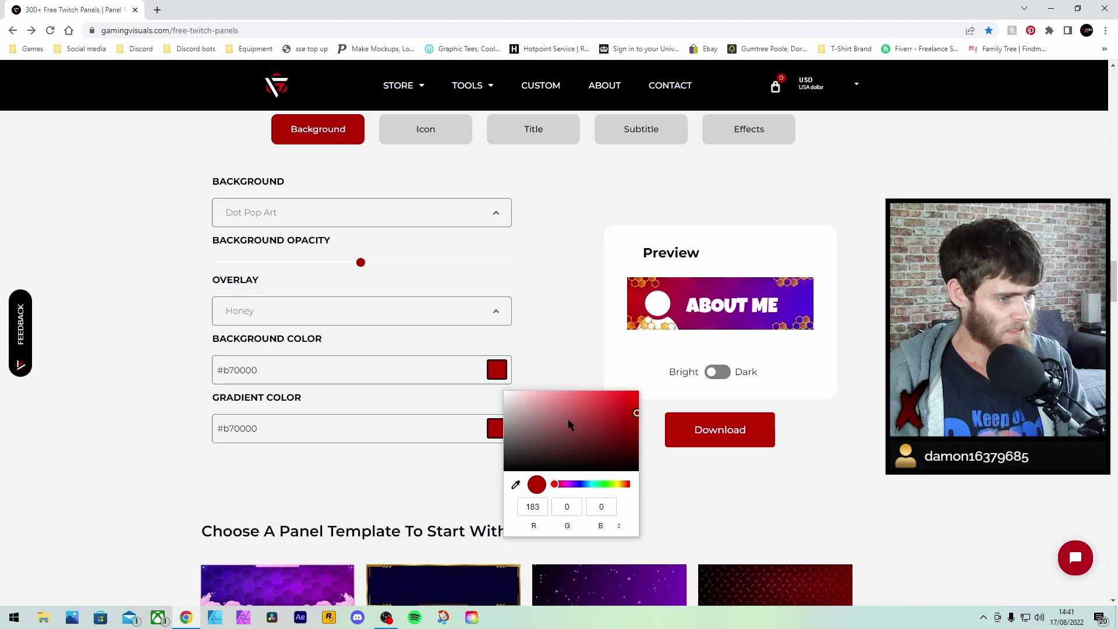
drag(595, 434, 511, 397)
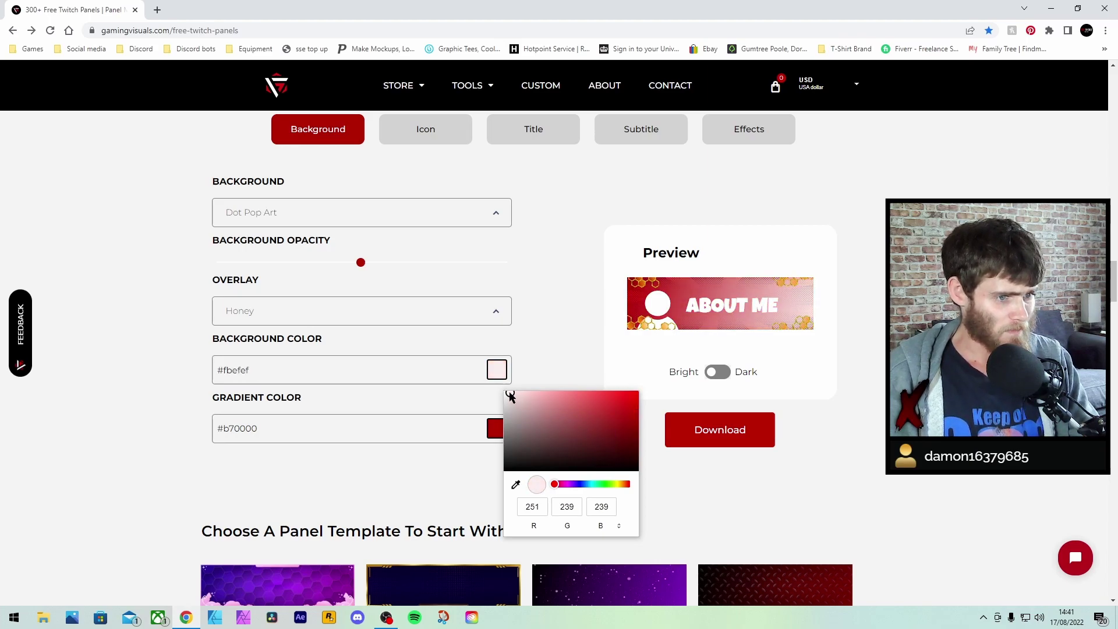
click(502, 430)
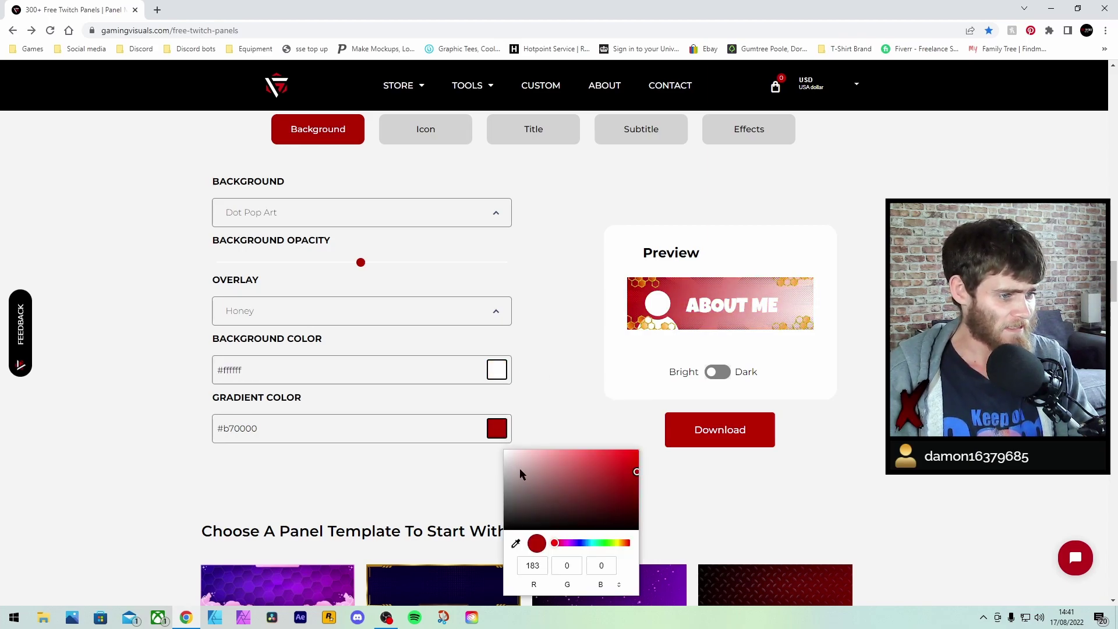
drag(519, 468, 494, 539)
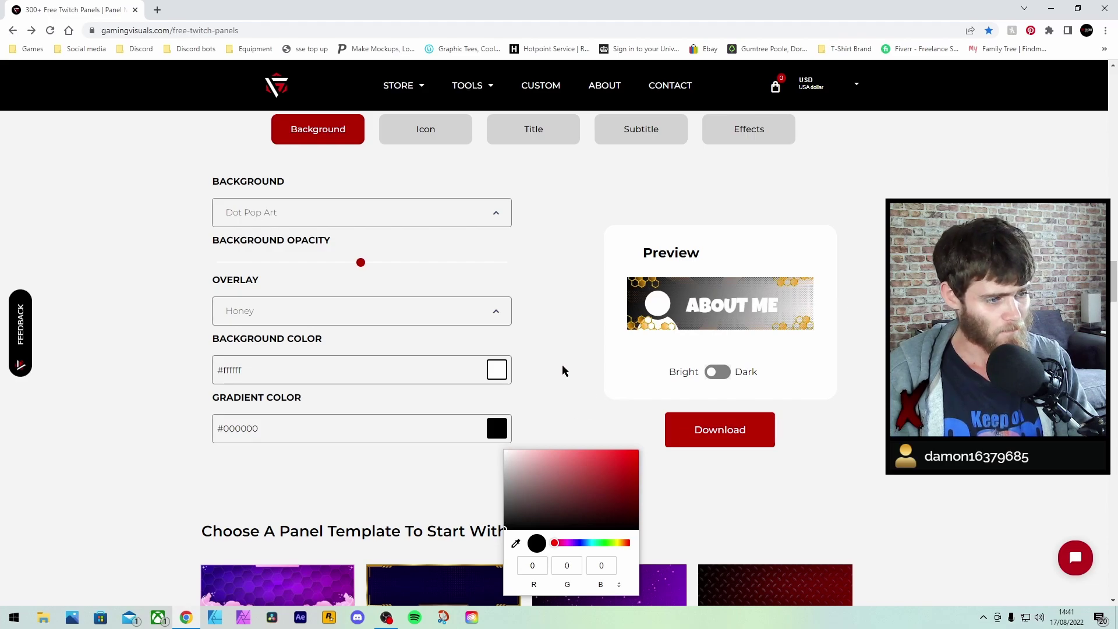
click(499, 372)
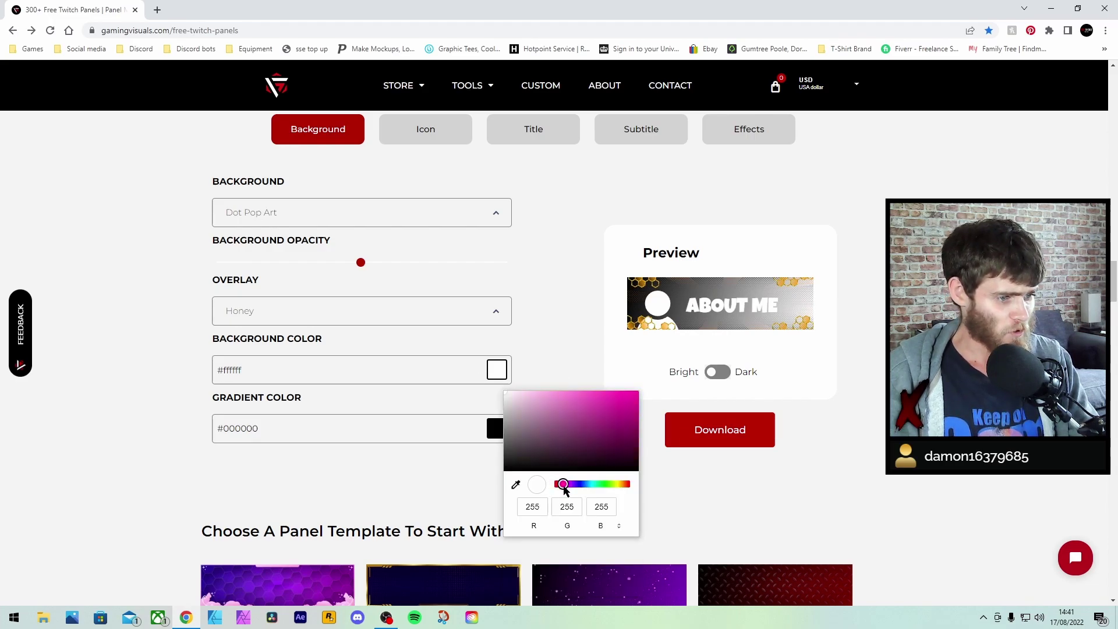
drag(567, 461, 658, 372)
click(570, 321)
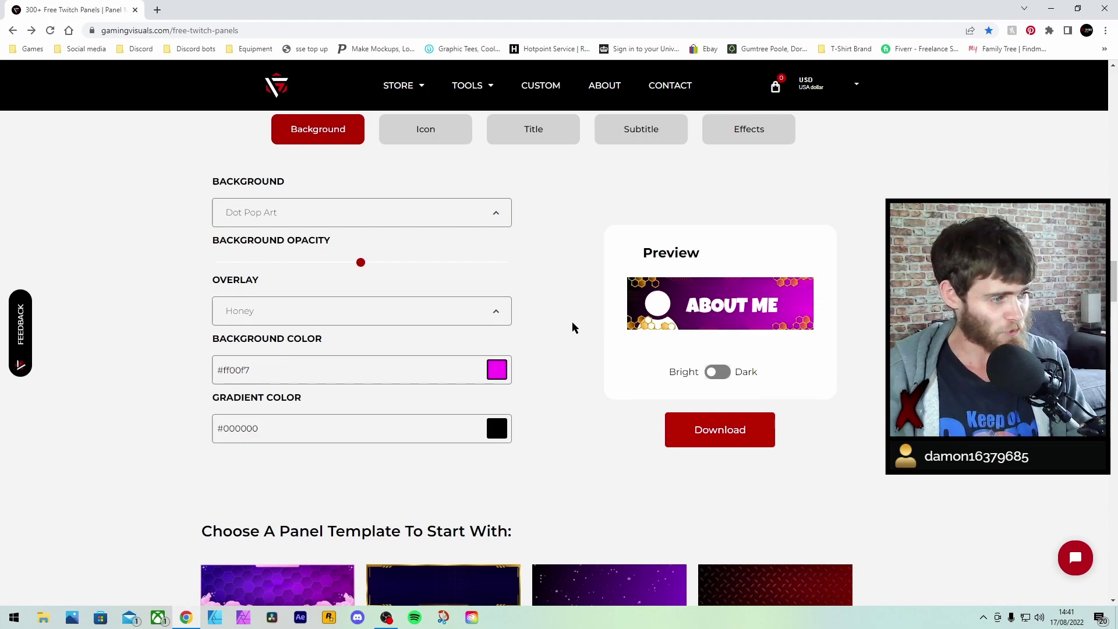
Compare the panel preview on dark and bright cards, ending on dark
scroll(573, 326, down, 2)
scroll(575, 327, up, 3)
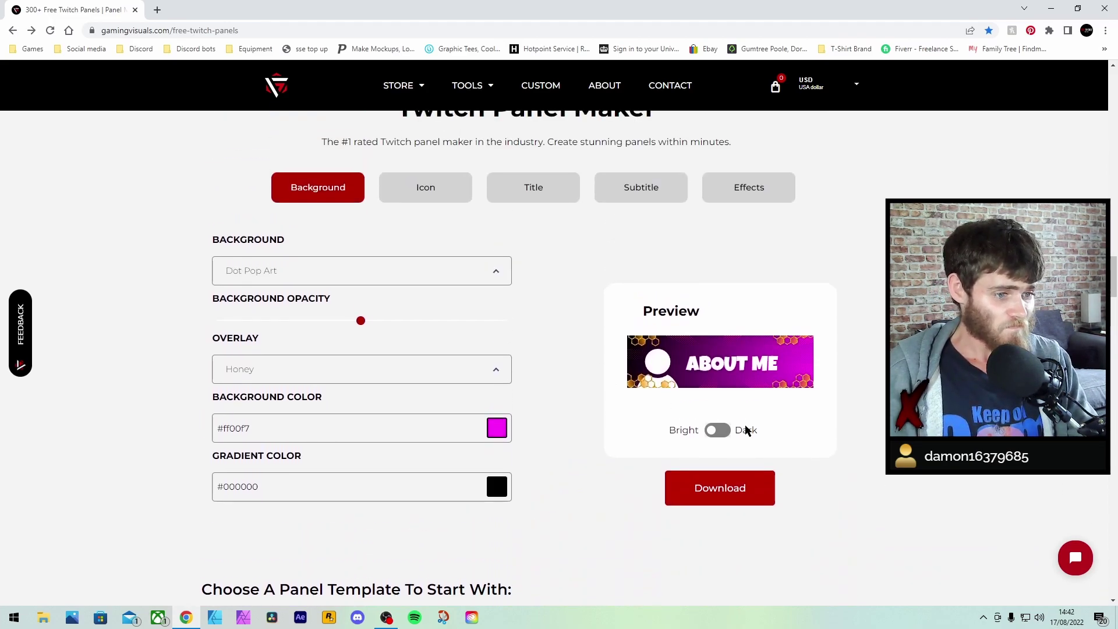
click(722, 431)
click(712, 434)
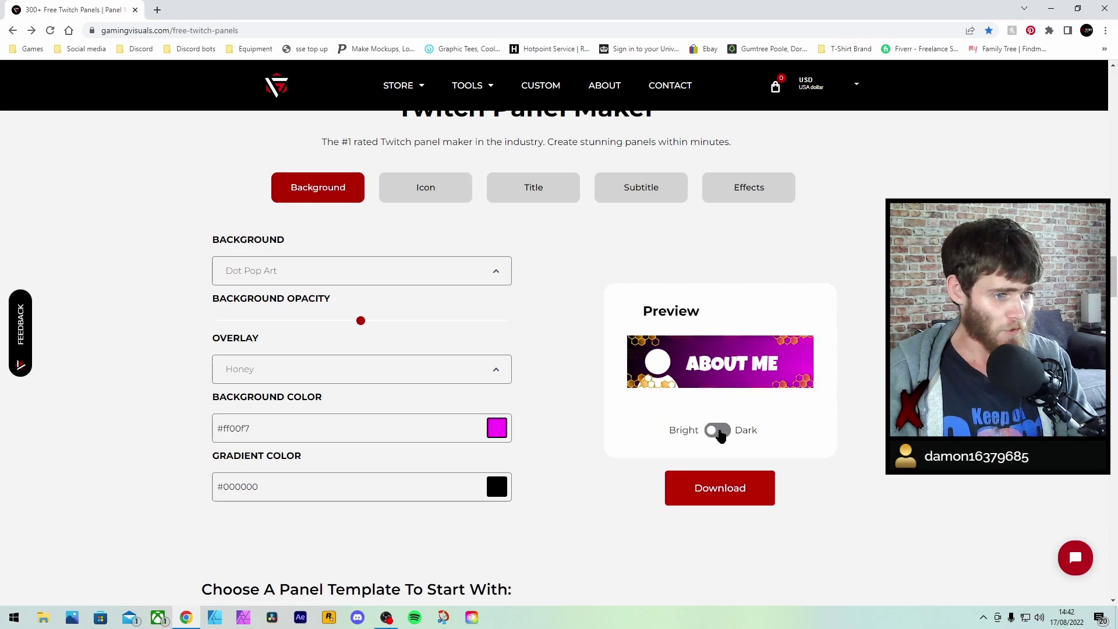
click(714, 435)
click(715, 434)
click(722, 433)
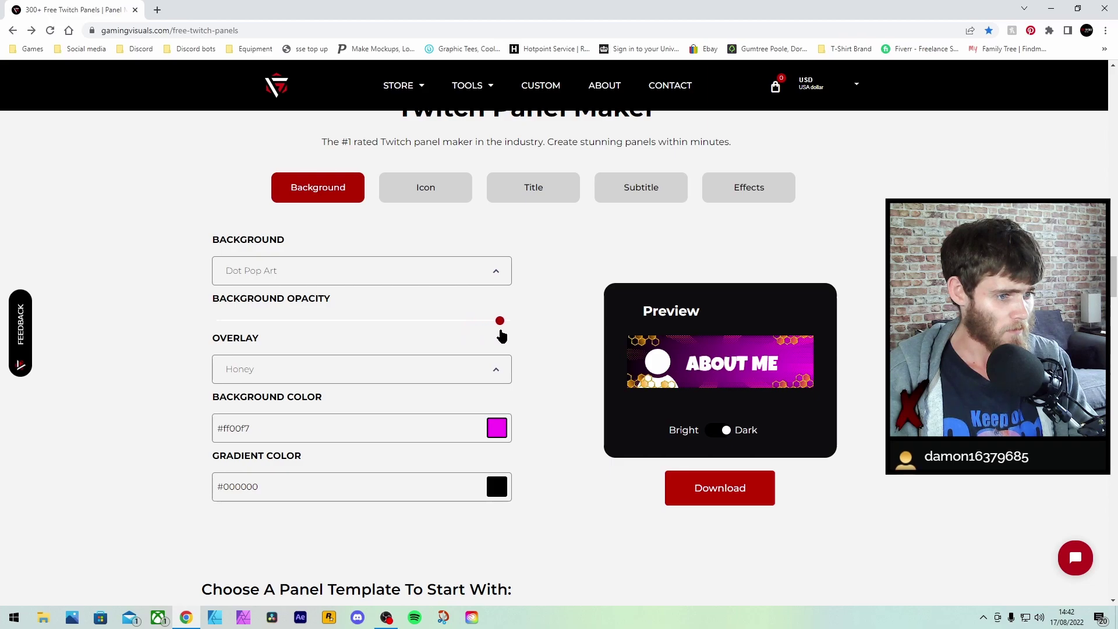
Lower the background opacity to its minimum
drag(491, 335, 271, 334)
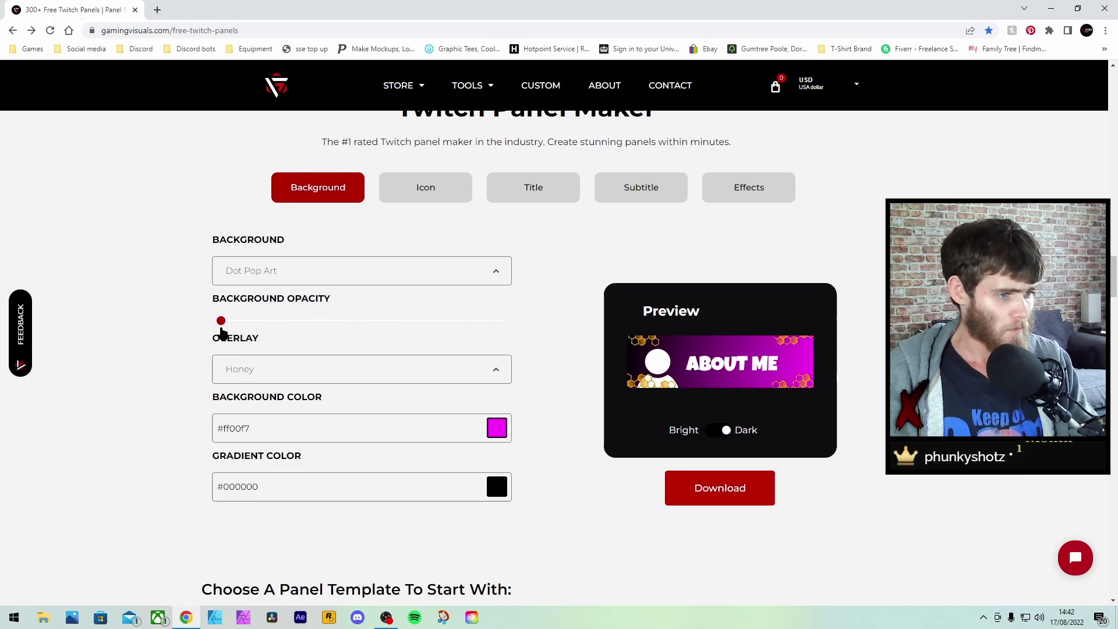
scroll(532, 314, up, 1)
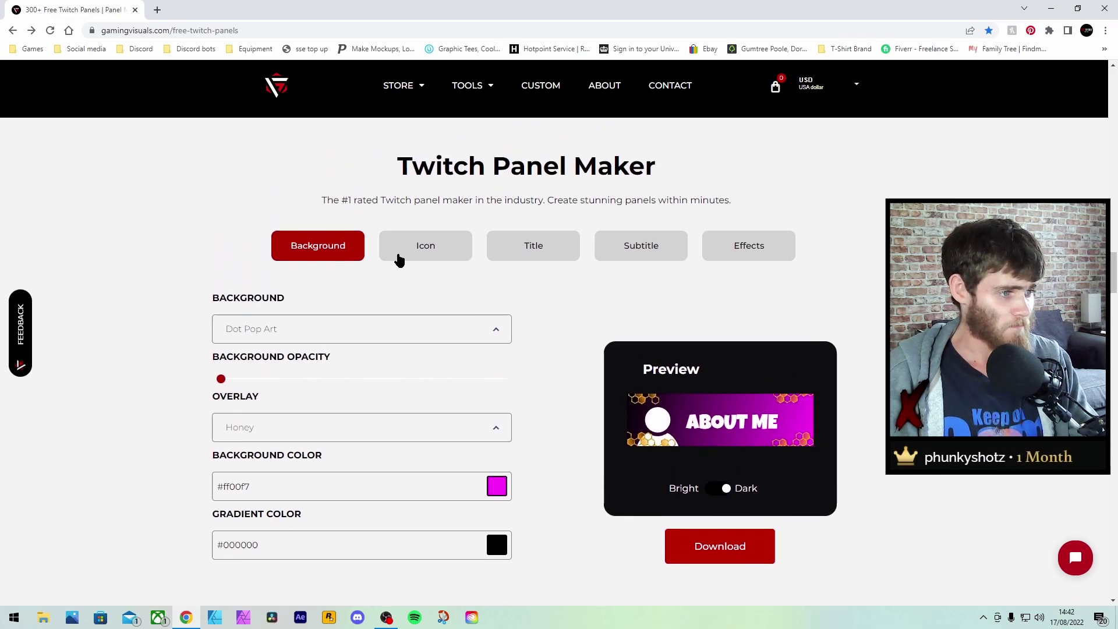
click(428, 247)
Place the Discord icon on the panel and colour it white #ffffff
scroll(520, 307, down, 1)
click(482, 270)
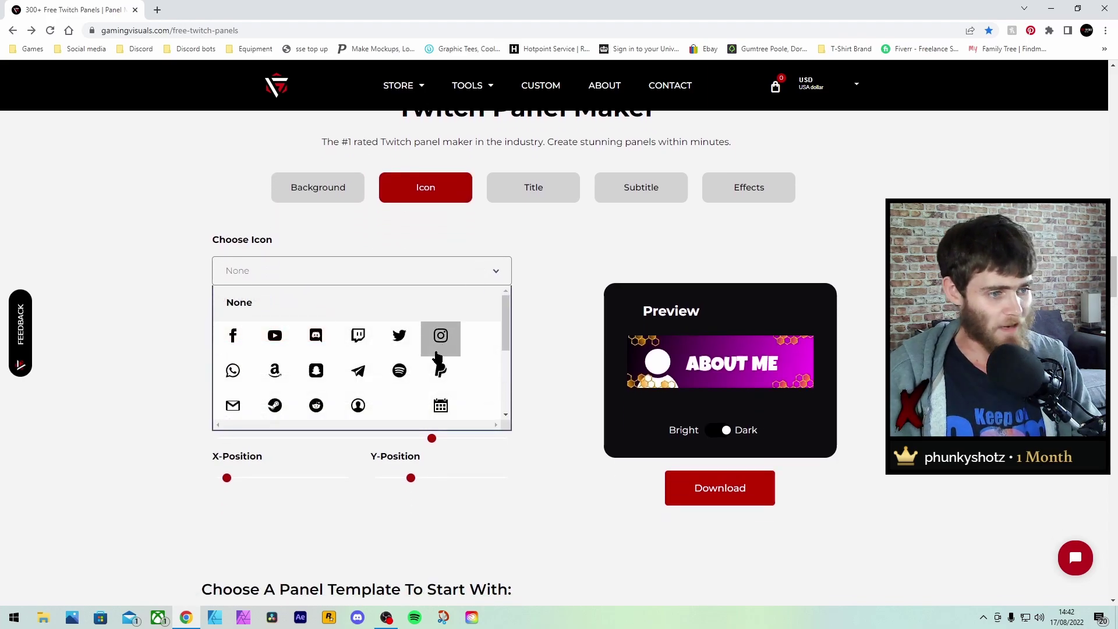
scroll(436, 353, down, 1)
scroll(395, 359, up, 1)
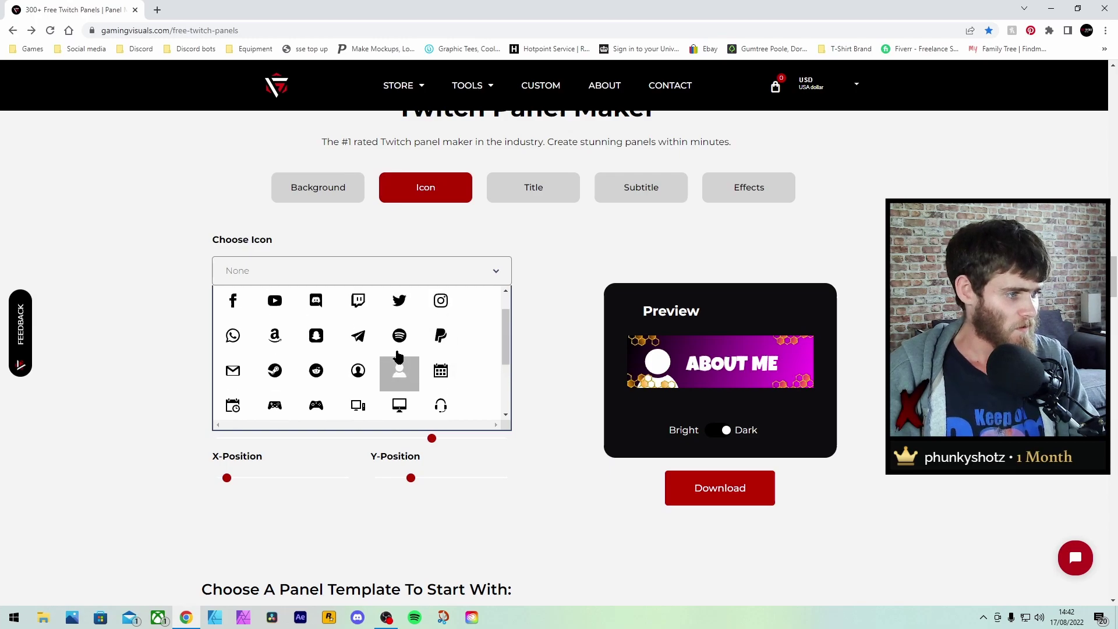
scroll(367, 345, down, 2)
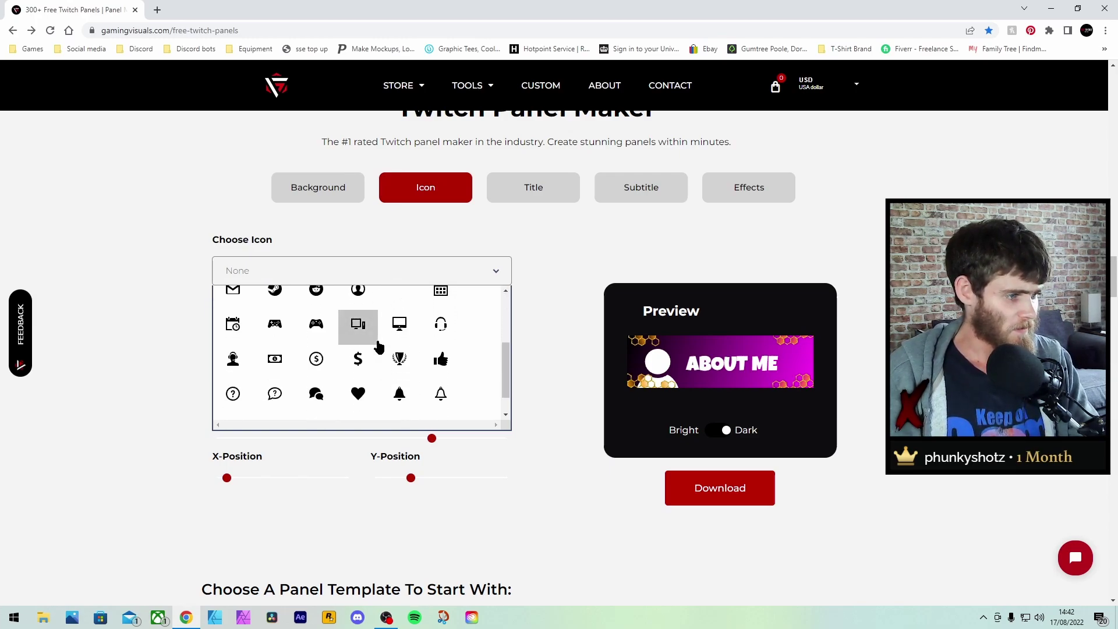
scroll(375, 344, down, 1)
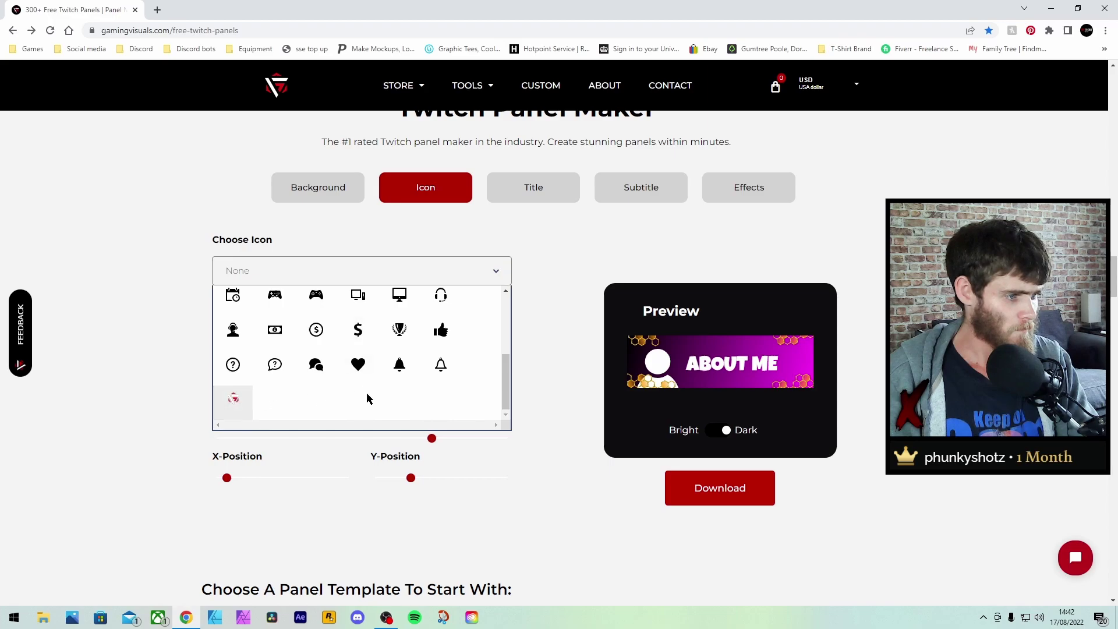
scroll(367, 394, up, 2)
scroll(368, 400, up, 1)
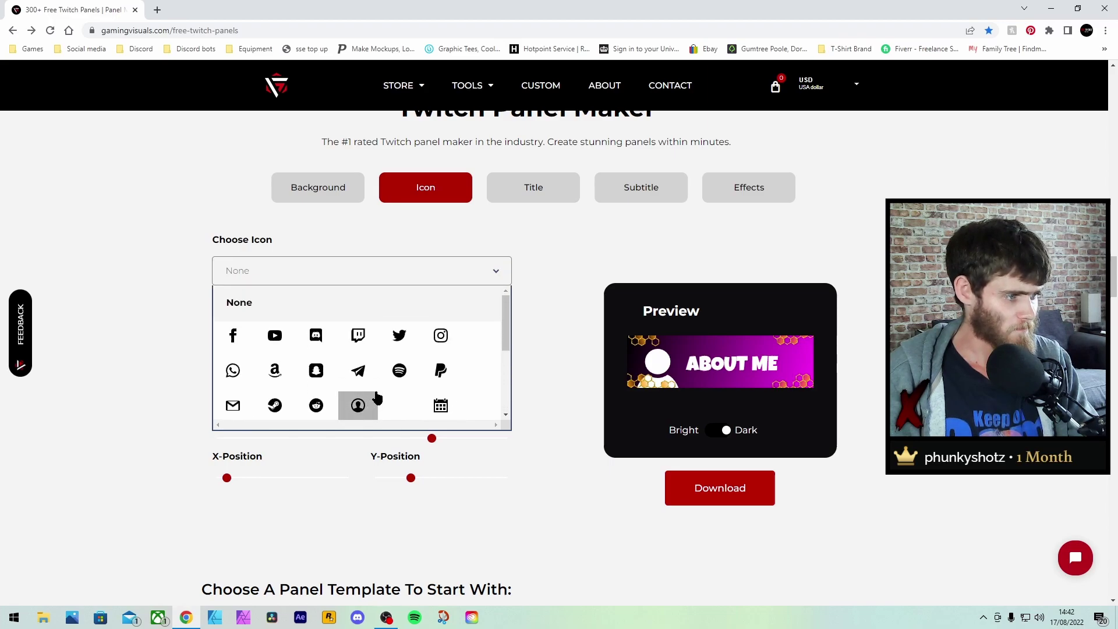
click(321, 341)
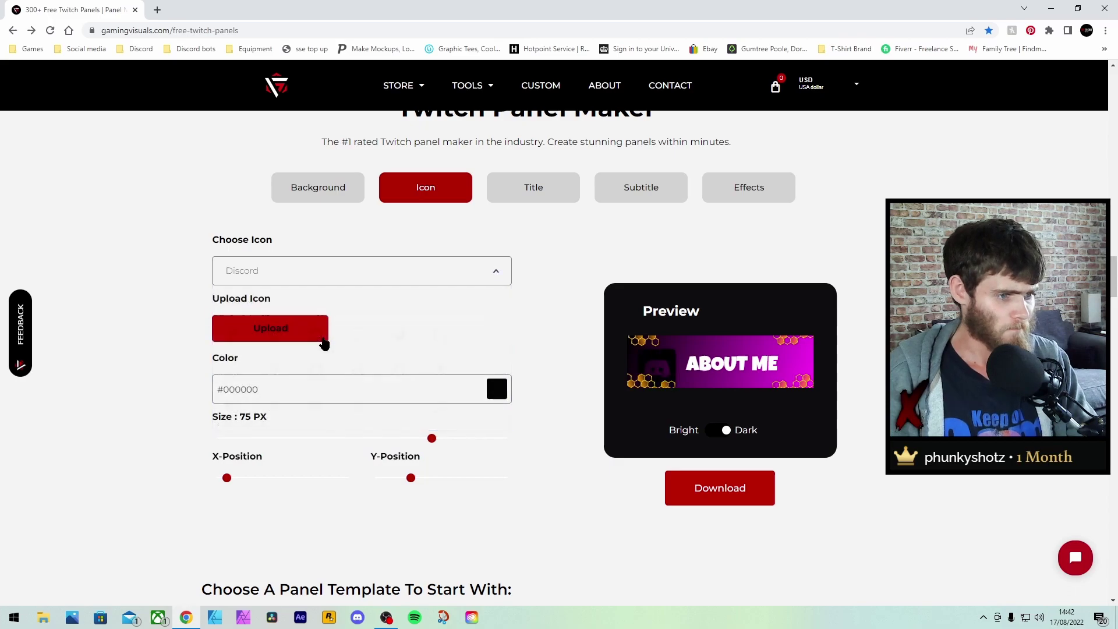
click(497, 391)
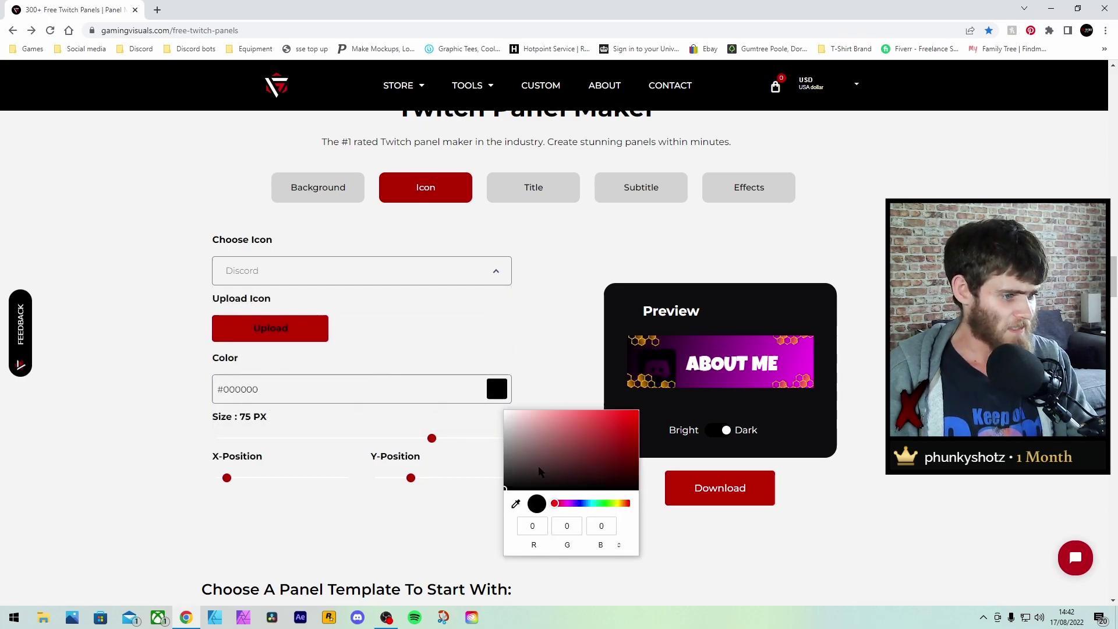
drag(540, 471, 481, 396)
click(550, 334)
Set the background overlay to None
click(351, 197)
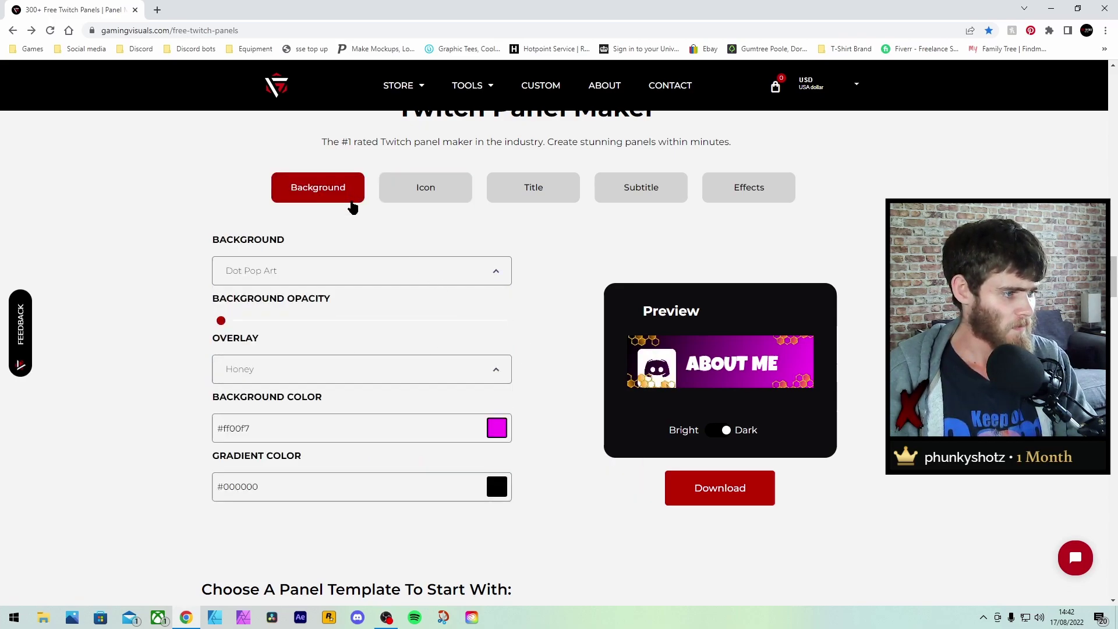
click(459, 373)
scroll(414, 416, up, 5)
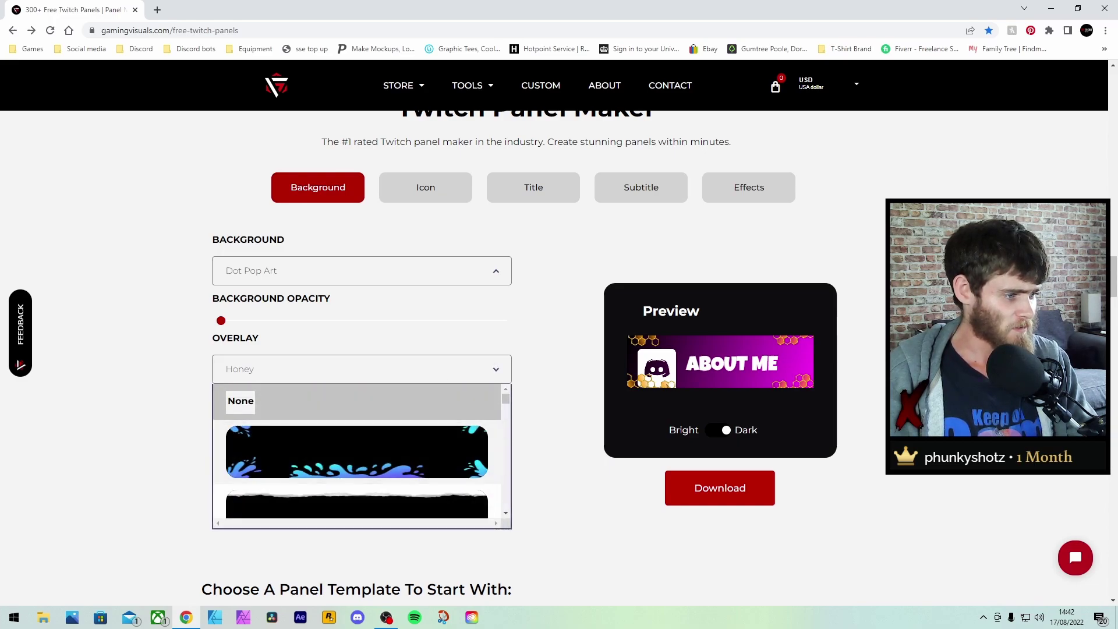
click(360, 402)
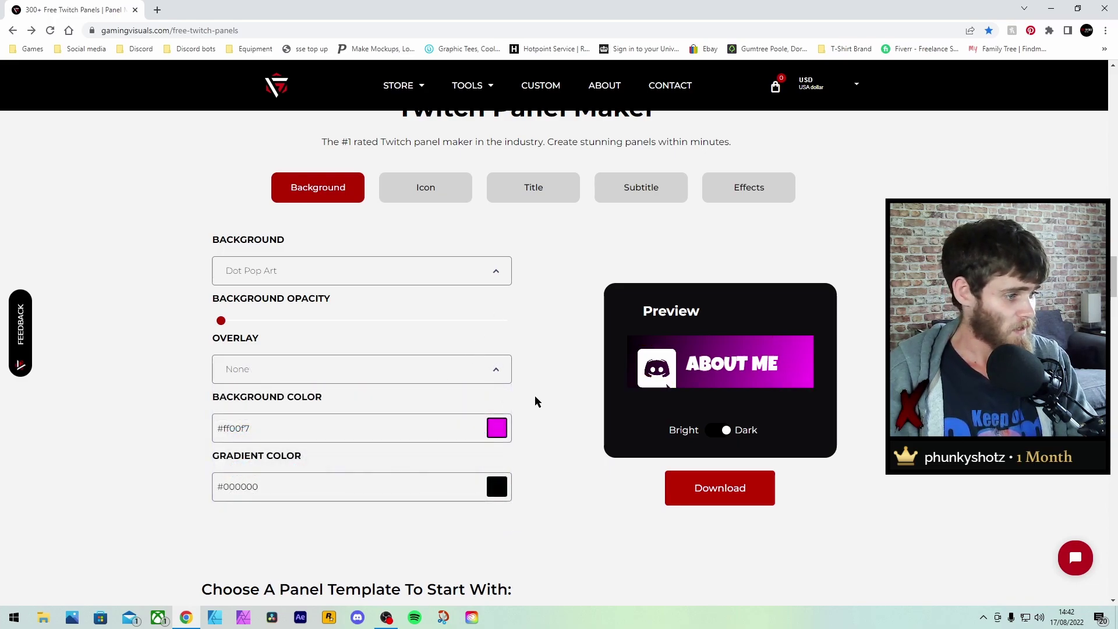
Shrink the Discord icon to 67 PX with the Size slider and shift it slightly right
click(448, 193)
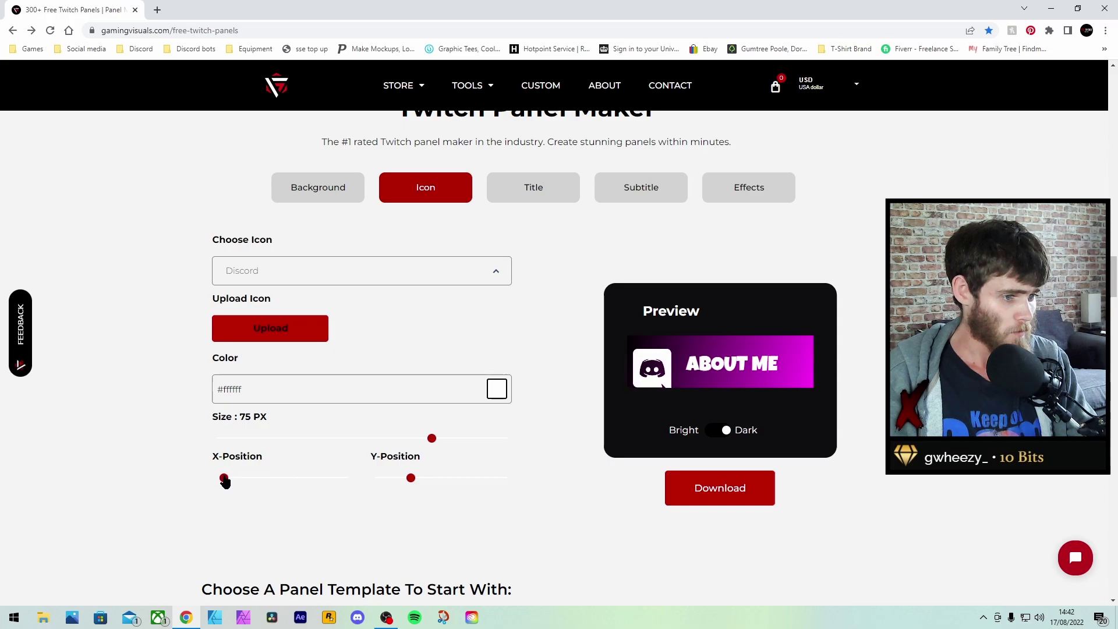
drag(226, 482, 231, 483)
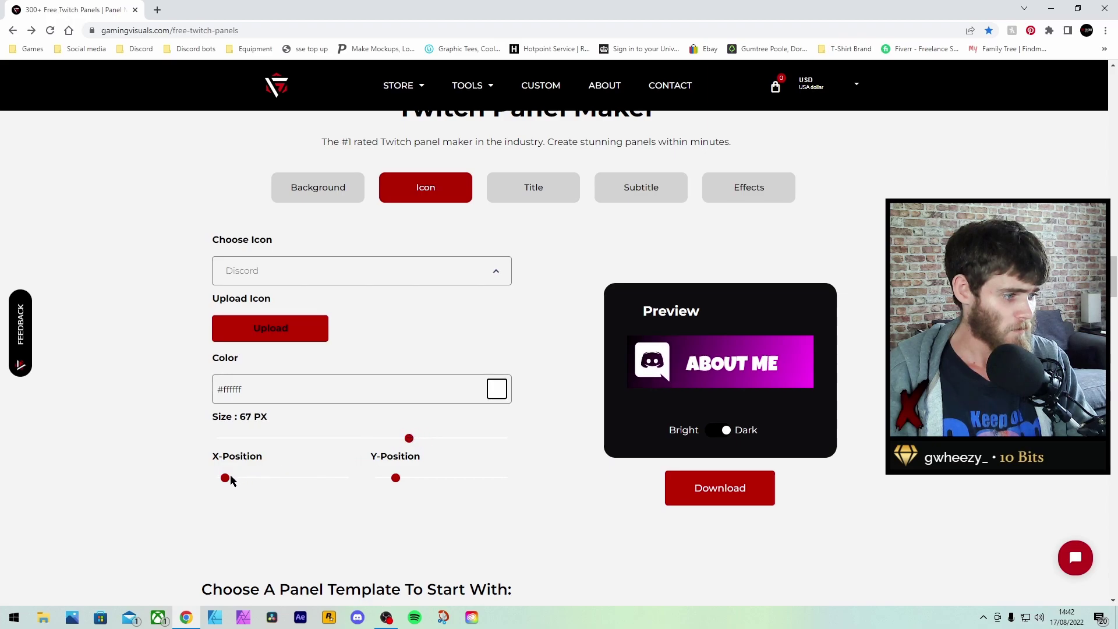
drag(229, 484, 232, 485)
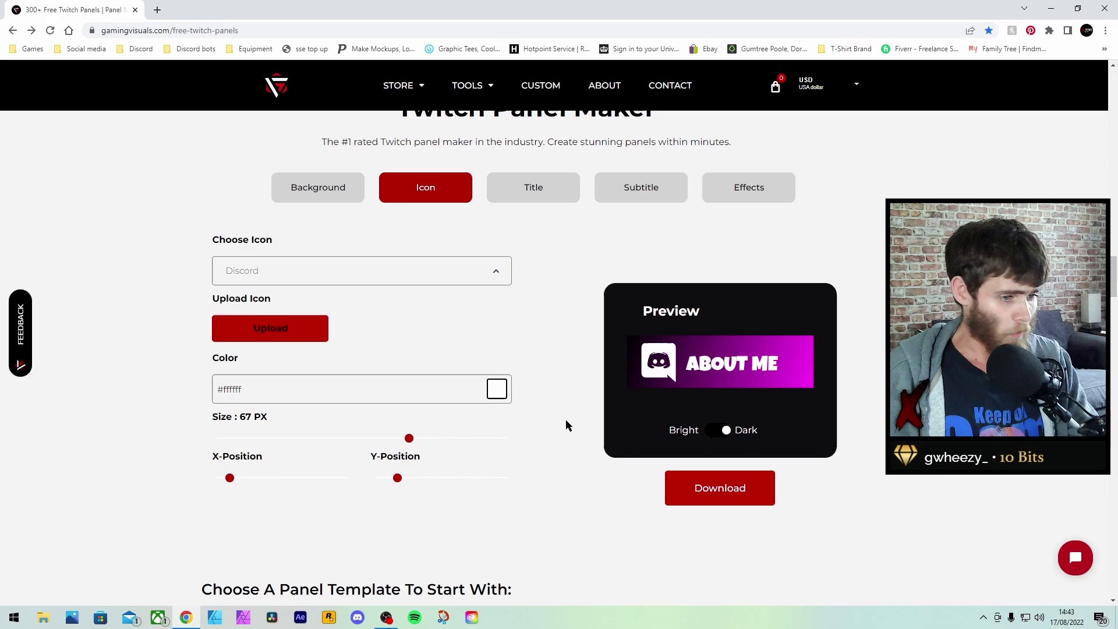
scroll(539, 281, up, 1)
Enter 'Discord' as the title, set its font to Xirod and colour it white
click(521, 263)
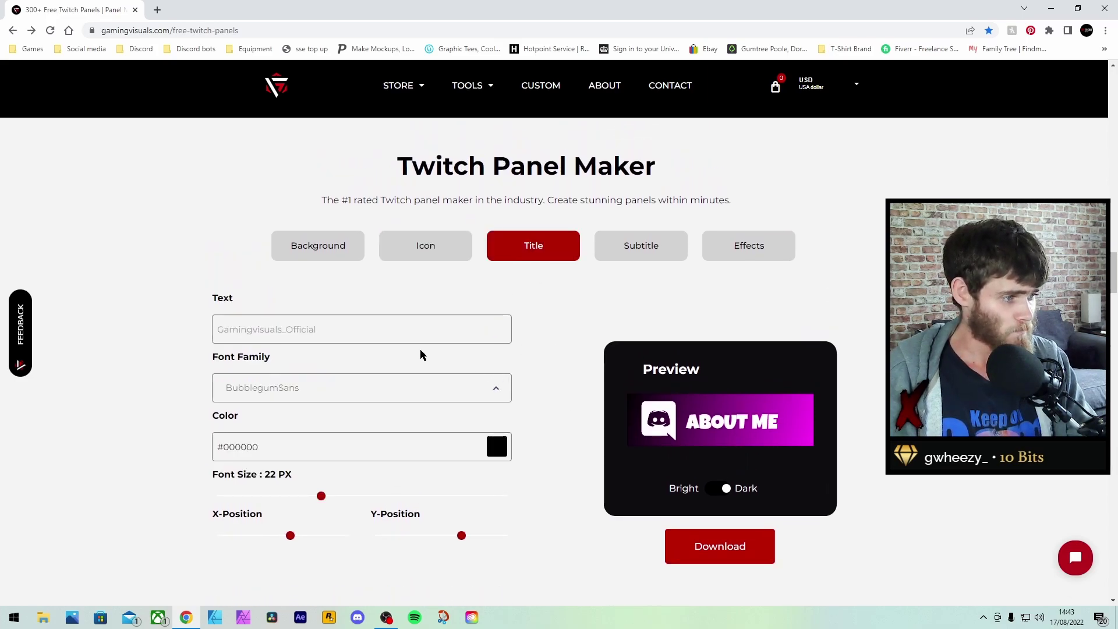
click(370, 331)
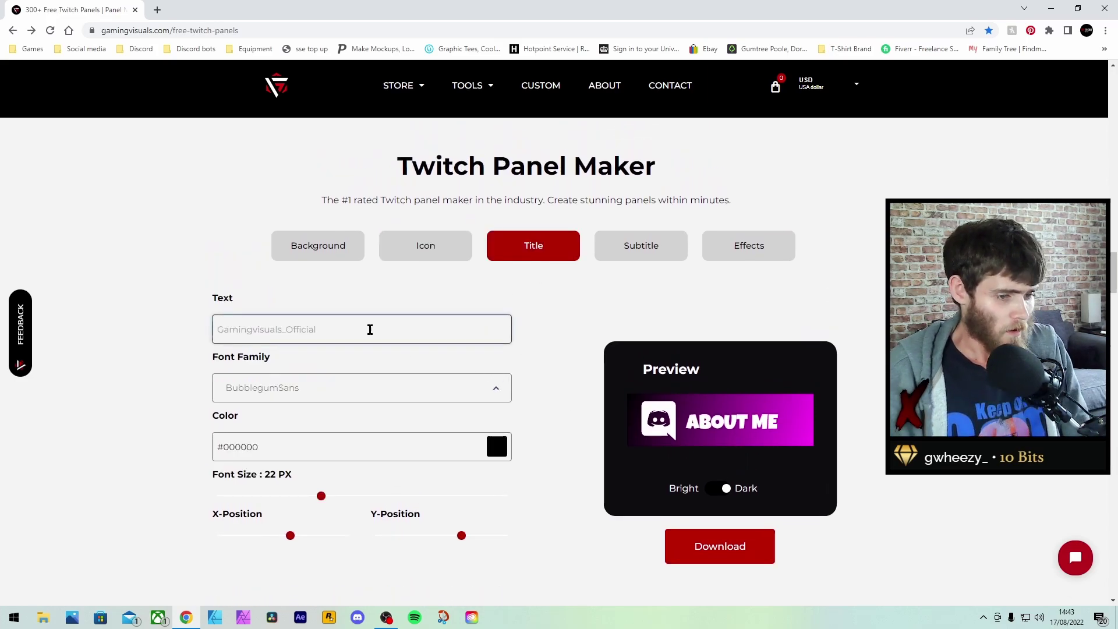
text(Dik)
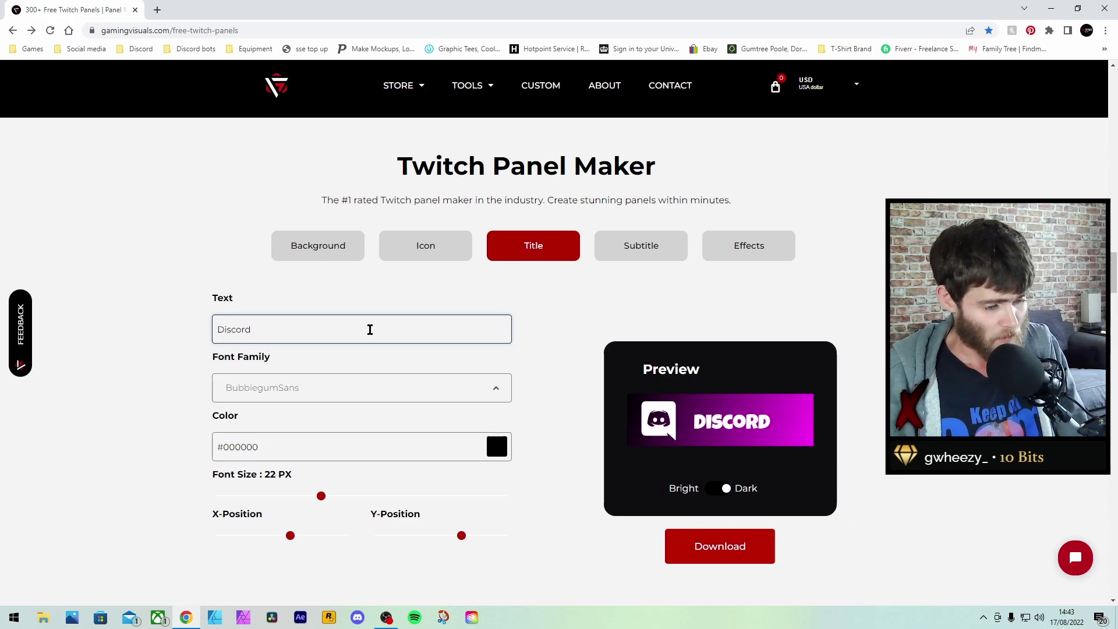
click(464, 385)
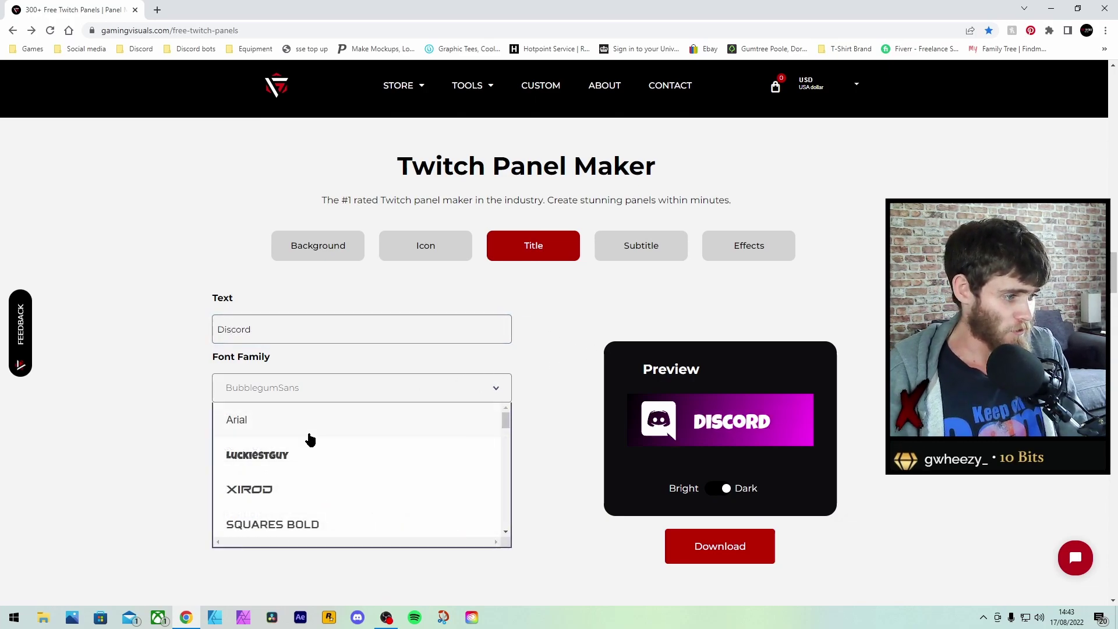
click(303, 480)
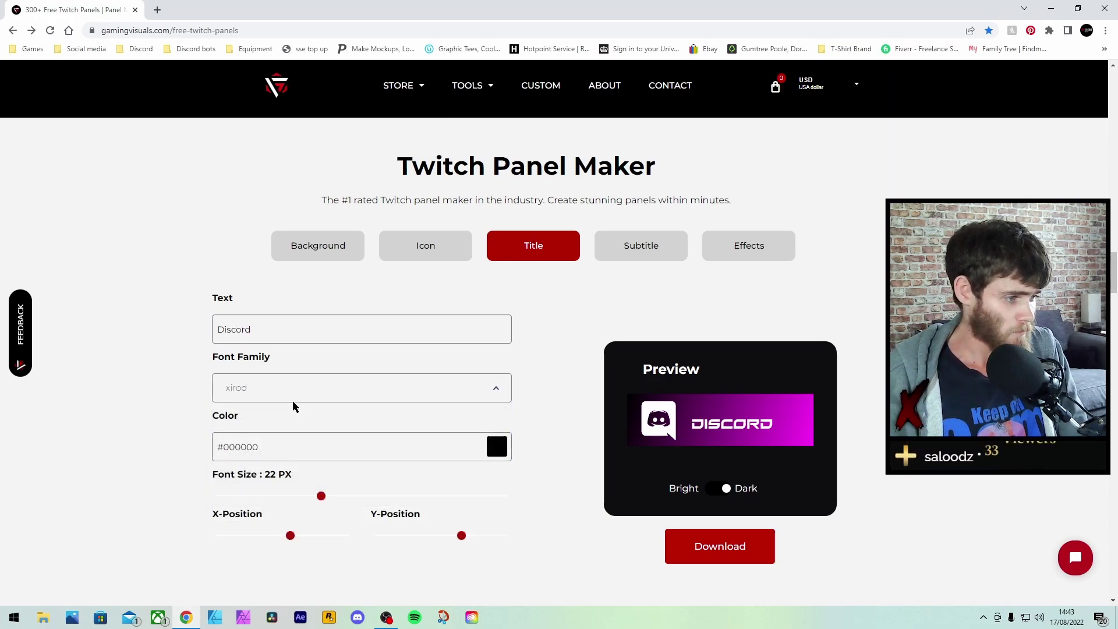
scroll(502, 402, down, 1)
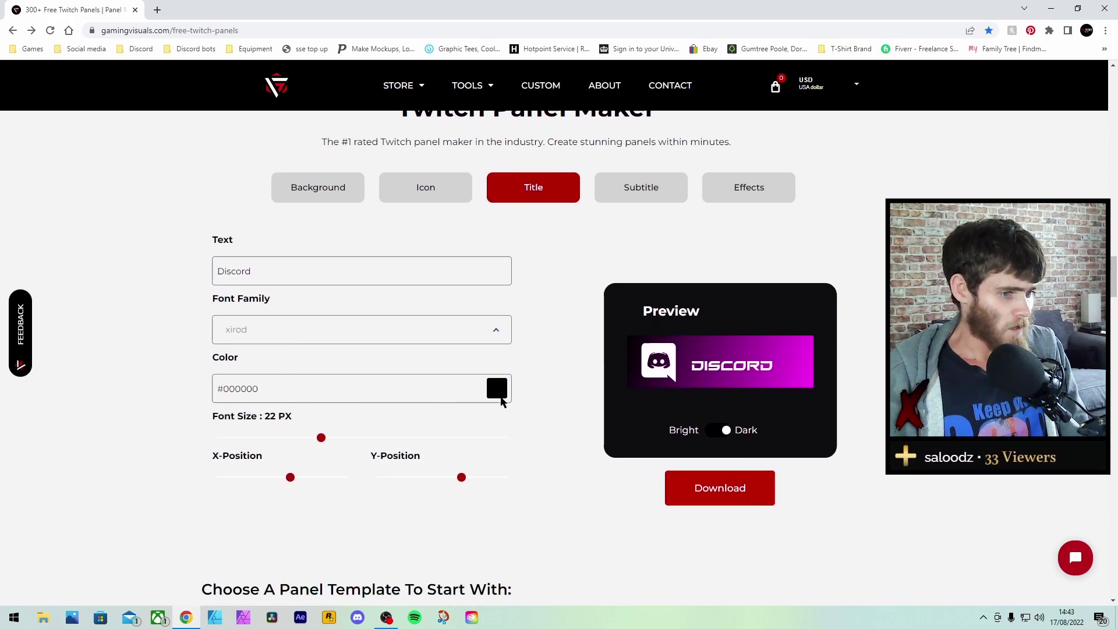
click(498, 397)
drag(518, 442, 476, 389)
click(560, 353)
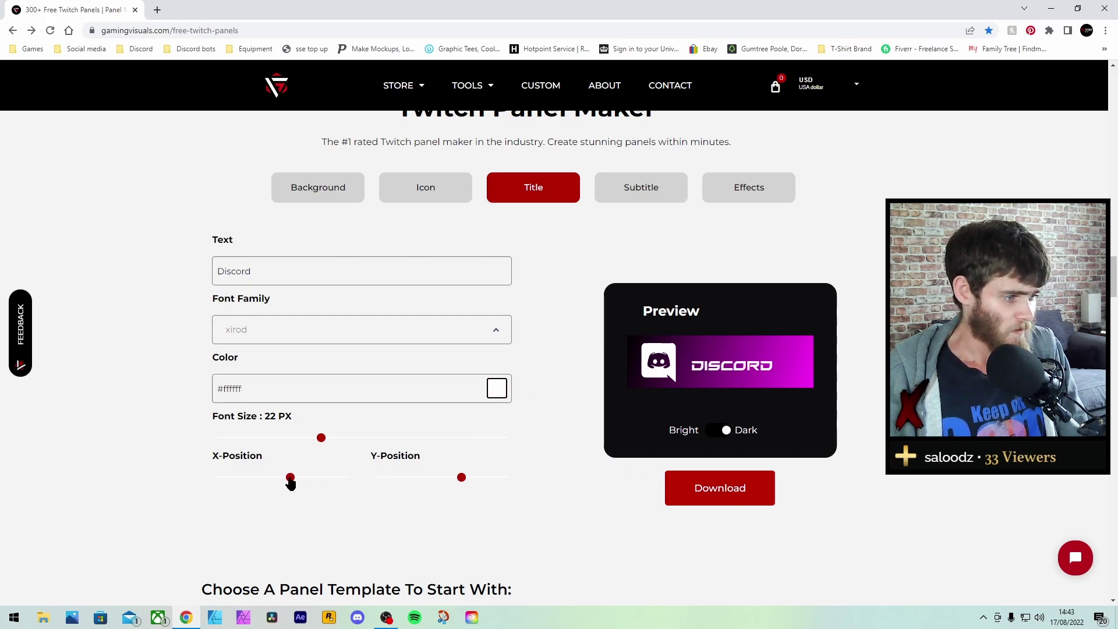
Enlarge the title to 30 px and shift it up and to the right
drag(284, 481, 296, 482)
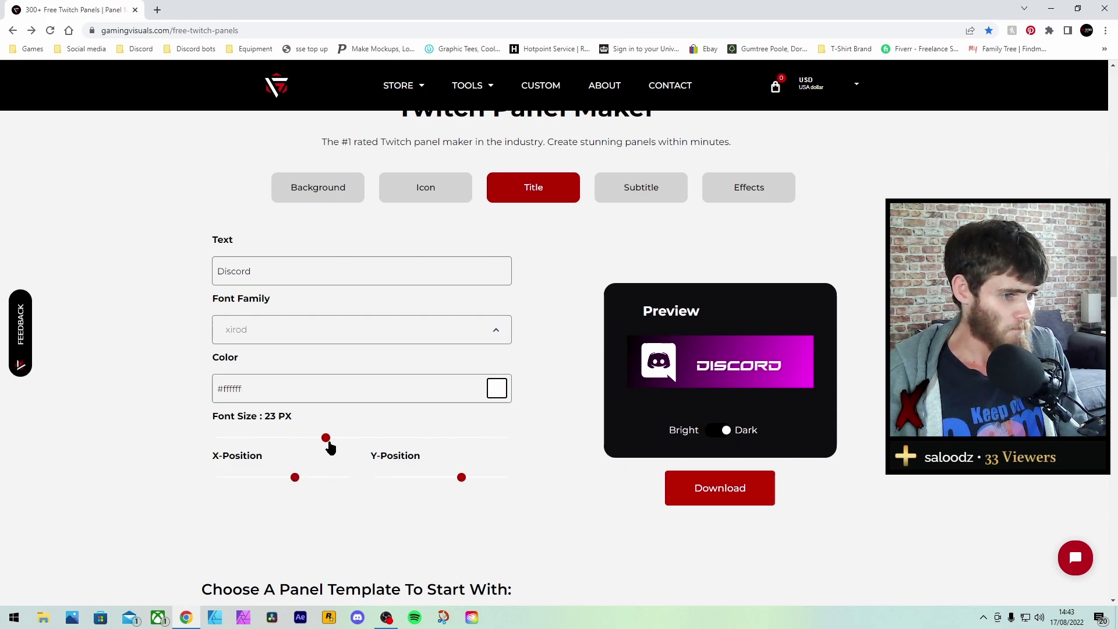
drag(330, 446, 360, 448)
drag(462, 478, 457, 485)
drag(296, 482, 301, 485)
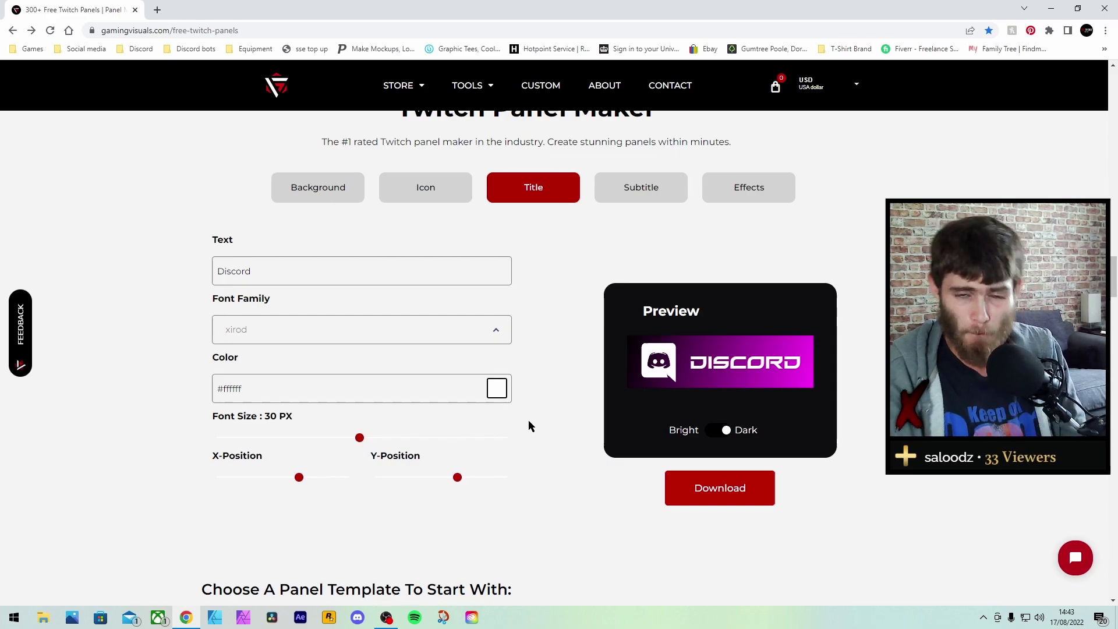
scroll(550, 438, down, 3)
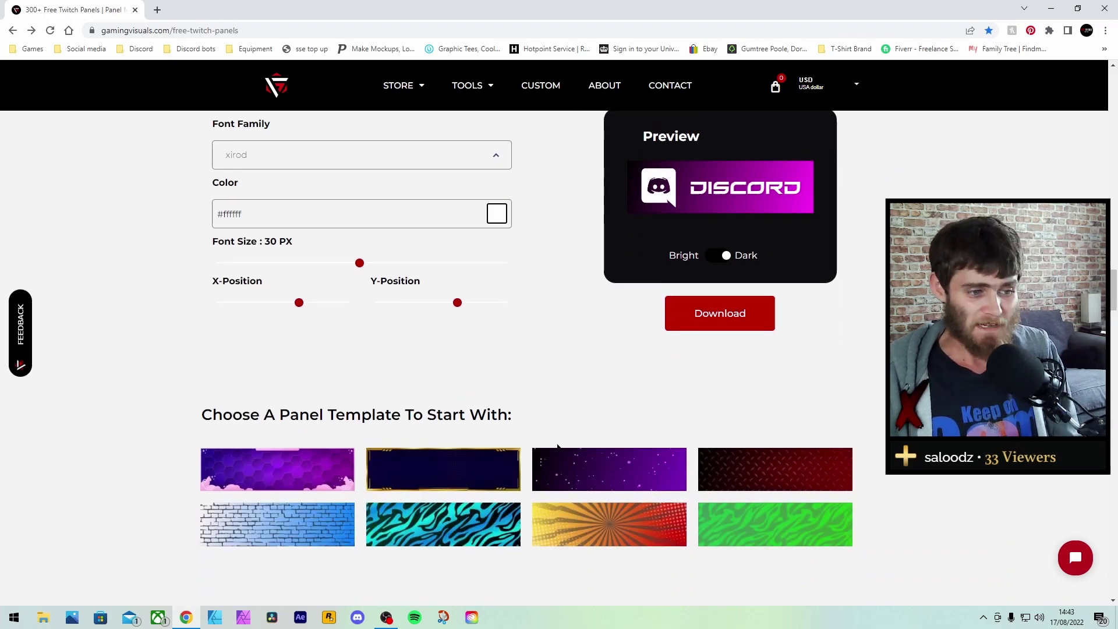
scroll(557, 436, up, 6)
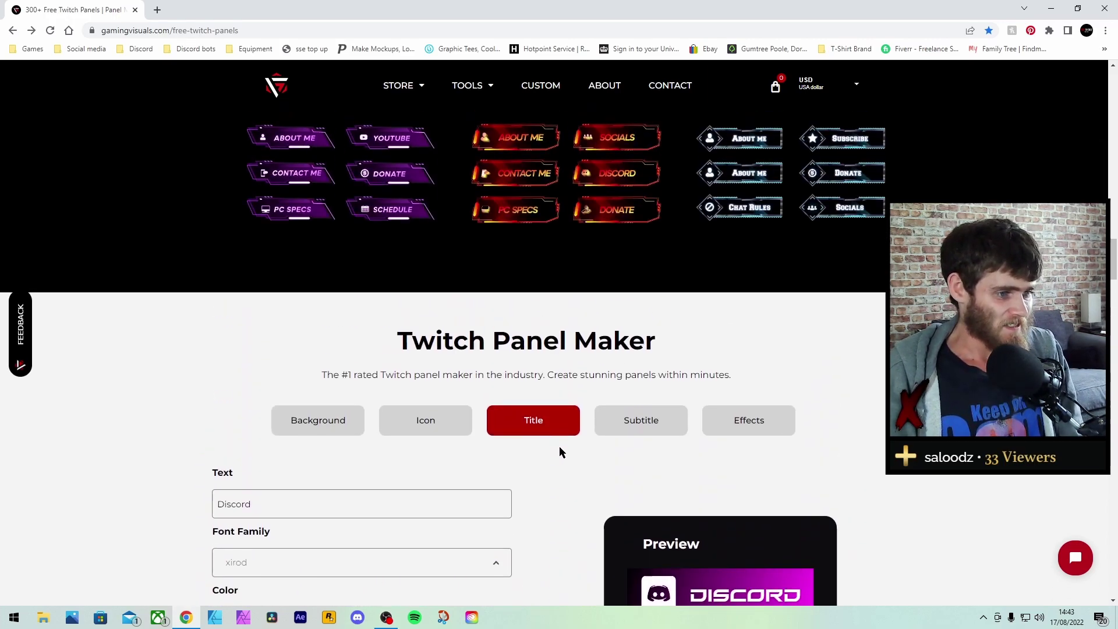
Enter 'Join Now' as the subtitle and colour it white #ffffff
scroll(582, 408, down, 2)
click(640, 308)
scroll(568, 424, down, 2)
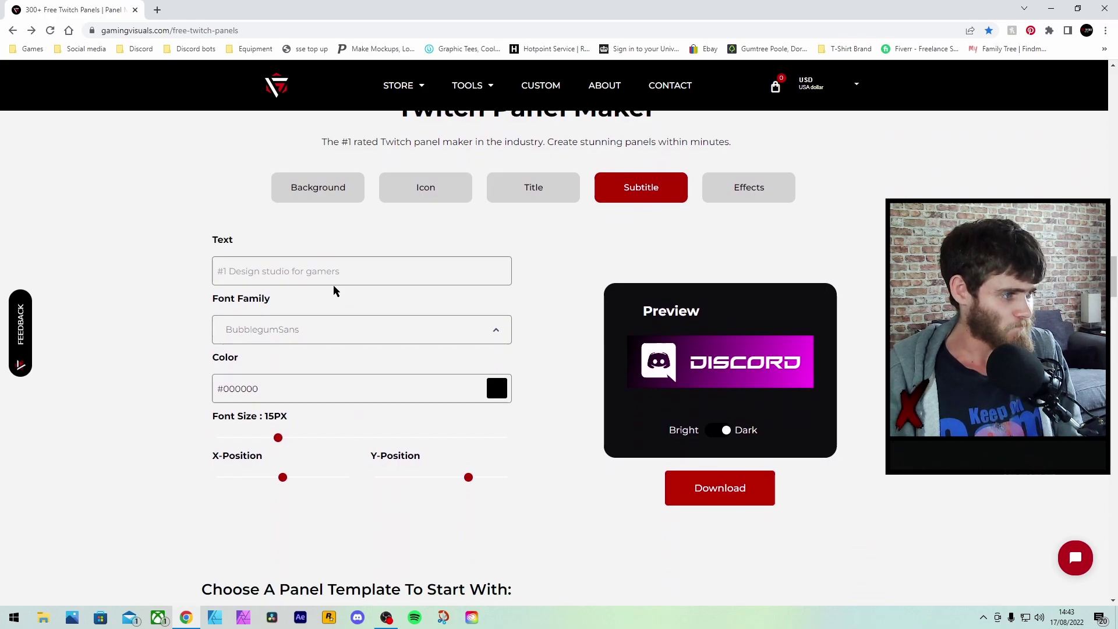
text(J)
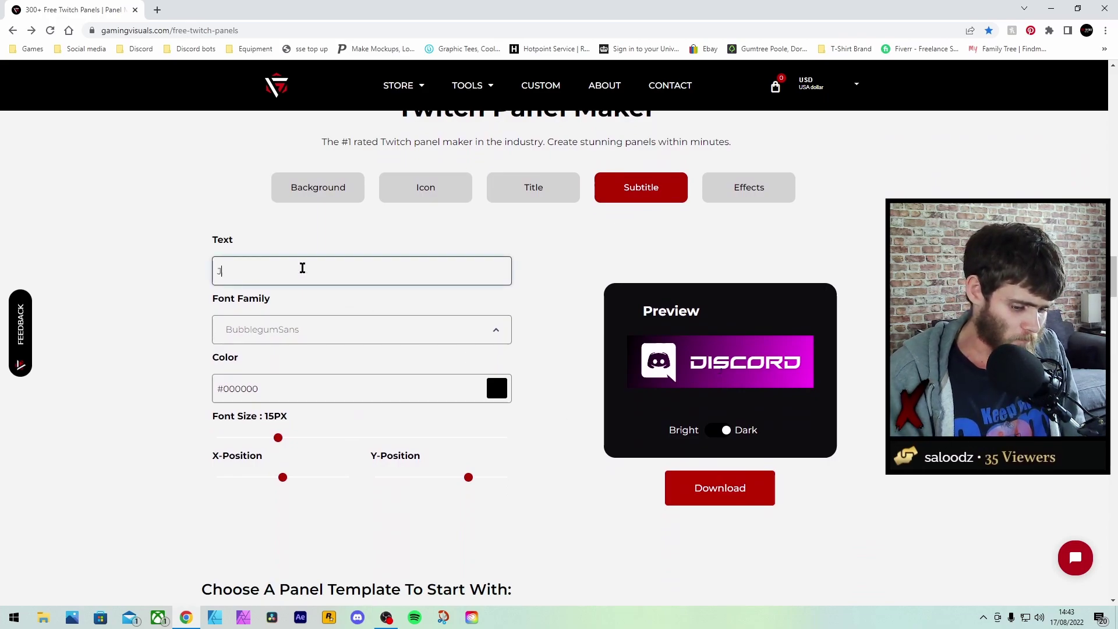
text(oin Now)
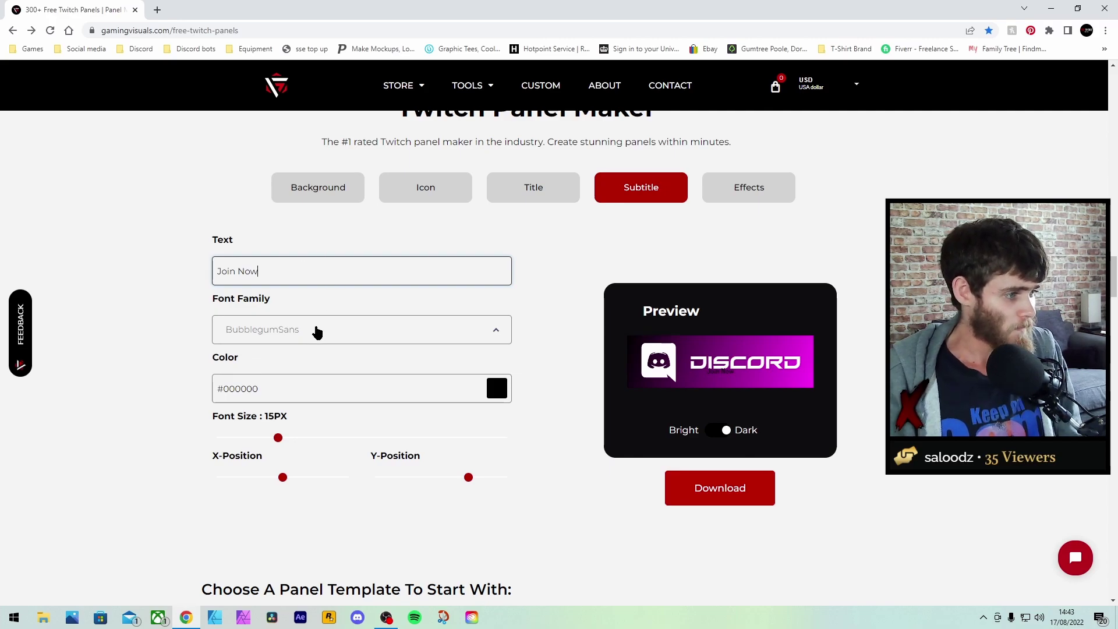
click(316, 329)
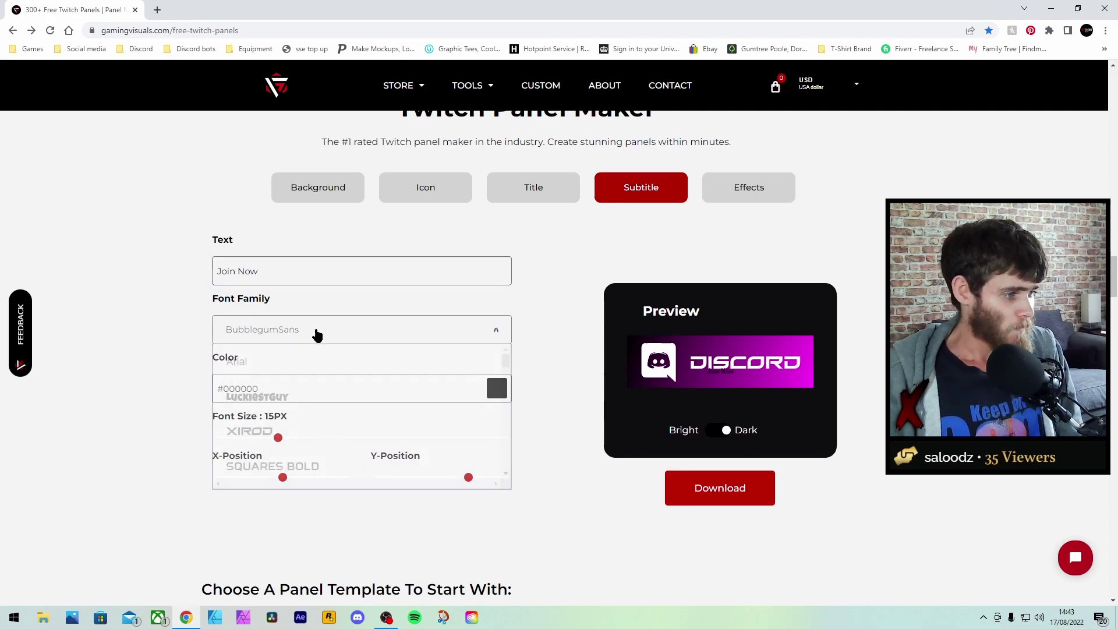
click(279, 429)
click(498, 388)
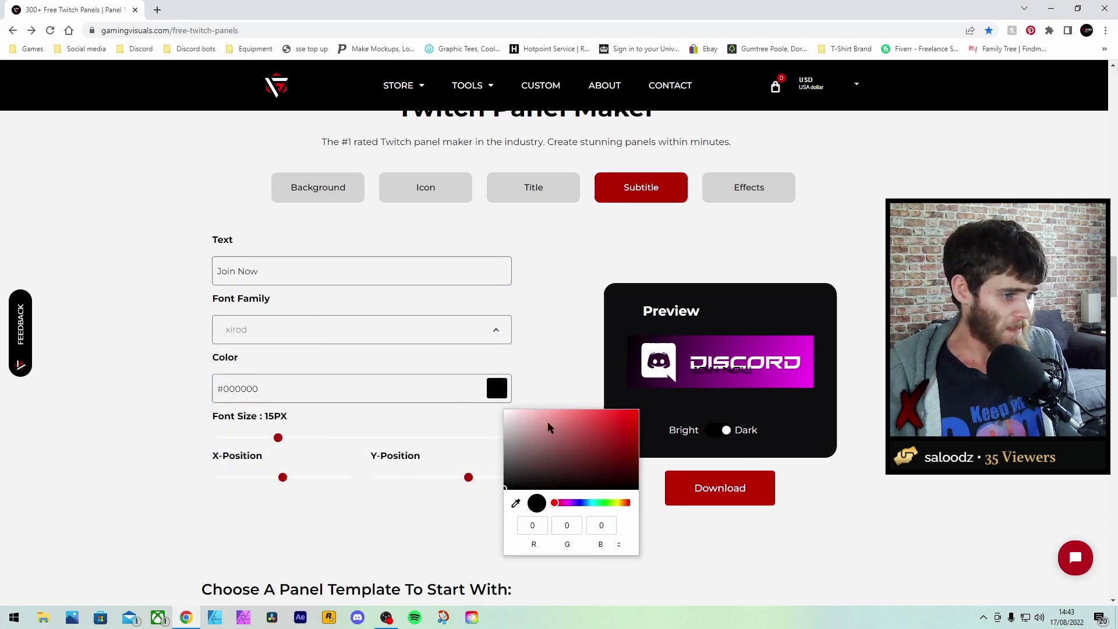
click(536, 439)
drag(531, 437, 505, 410)
click(556, 367)
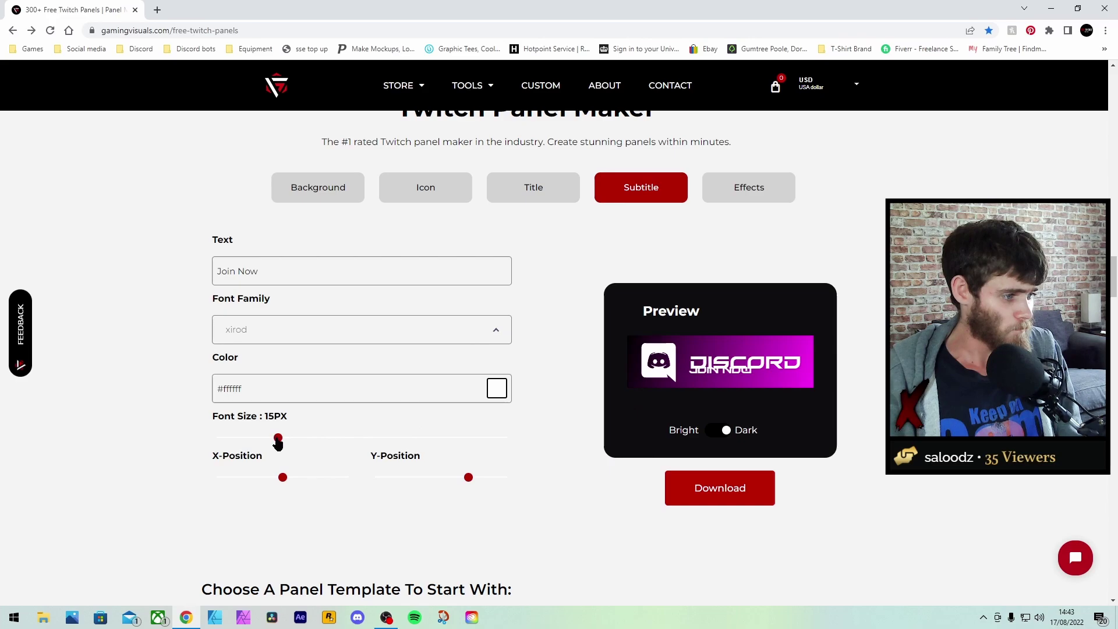
Enlarge the subtitle to 19 px and move it beneath DISCORD
drag(278, 442, 295, 442)
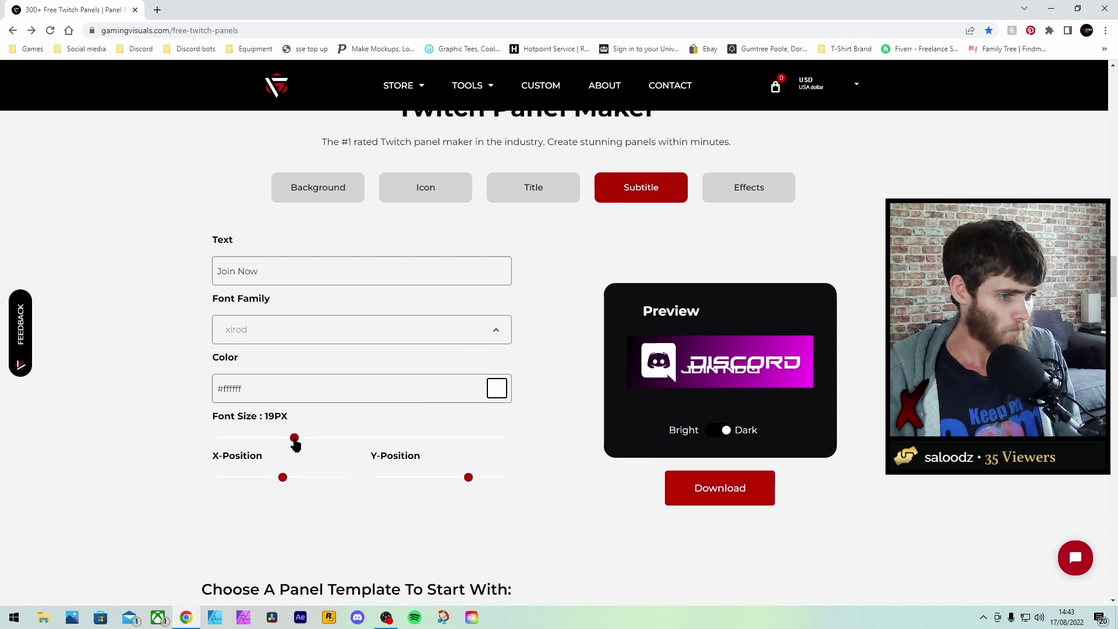
drag(274, 478, 291, 483)
drag(471, 485, 483, 486)
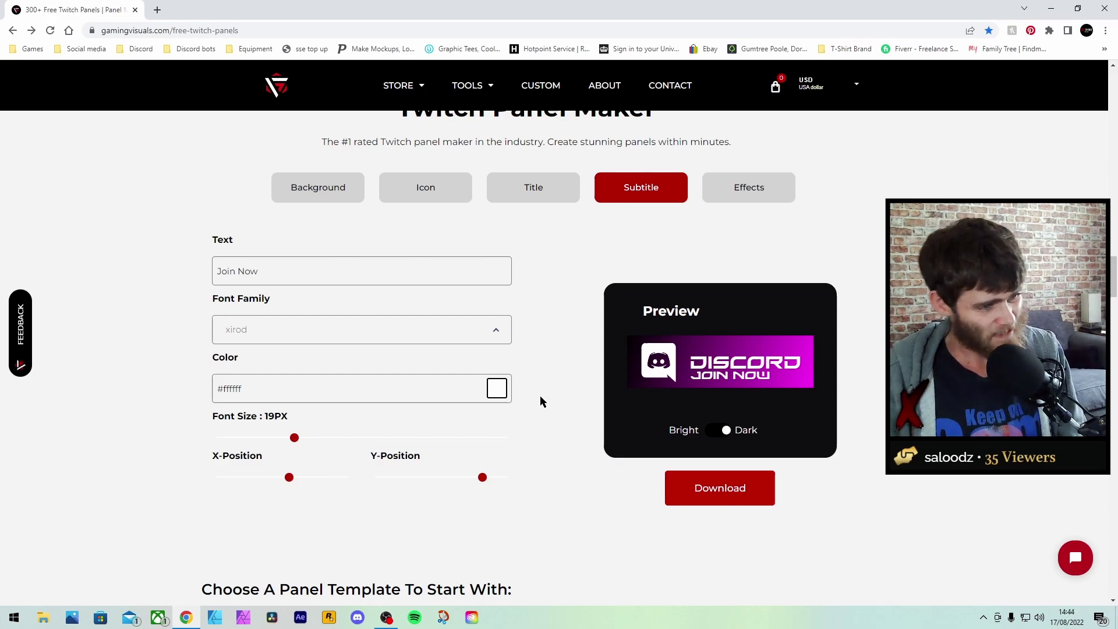
In the Effects settings, toggle Icon Glow on and off, then enable Title Glow at maximum intensity
scroll(539, 393, up, 2)
click(774, 308)
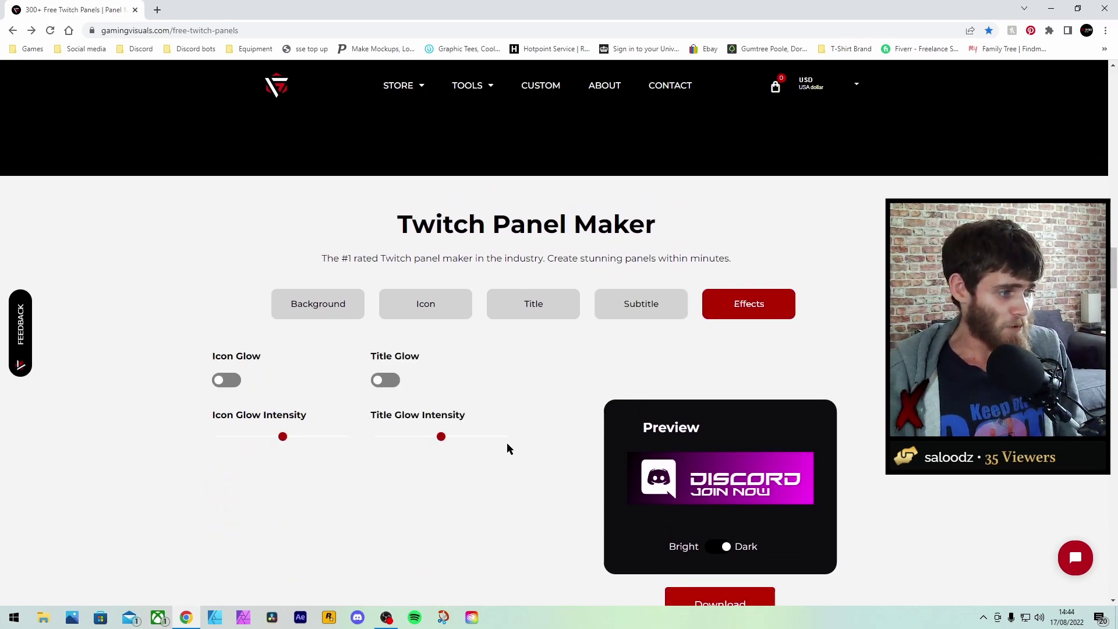
scroll(508, 448, down, 2)
click(231, 267)
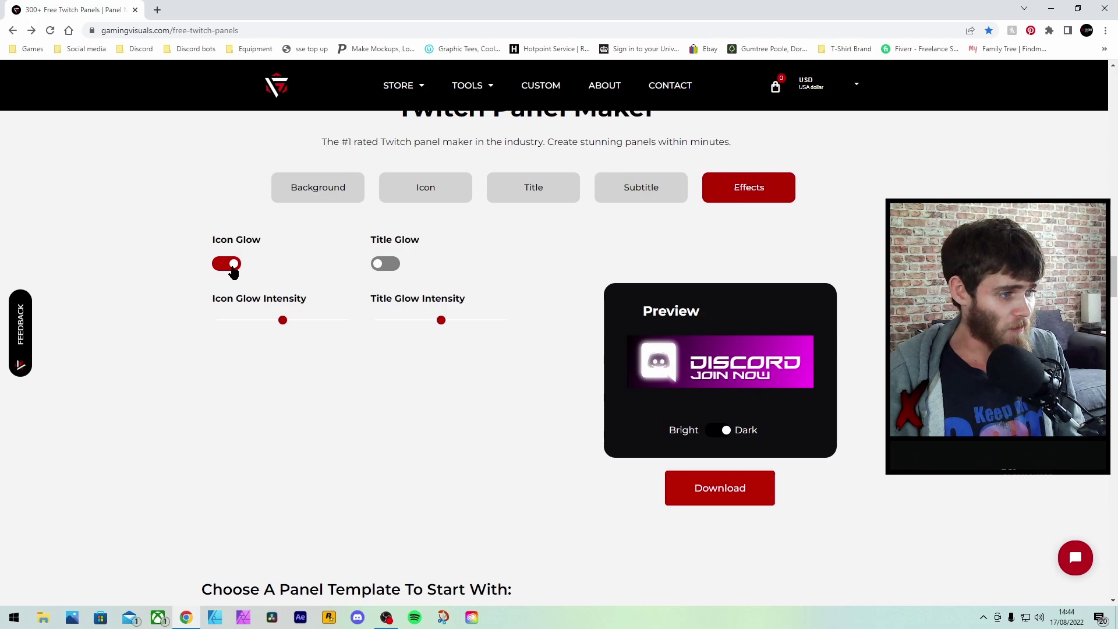
click(232, 266)
click(391, 269)
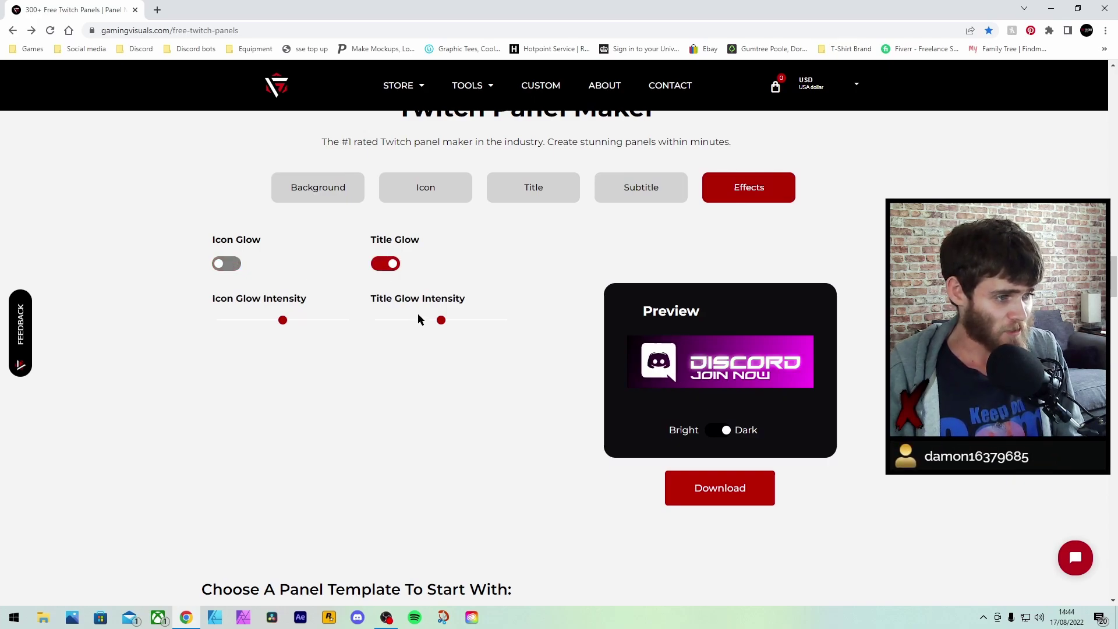
drag(443, 322, 533, 327)
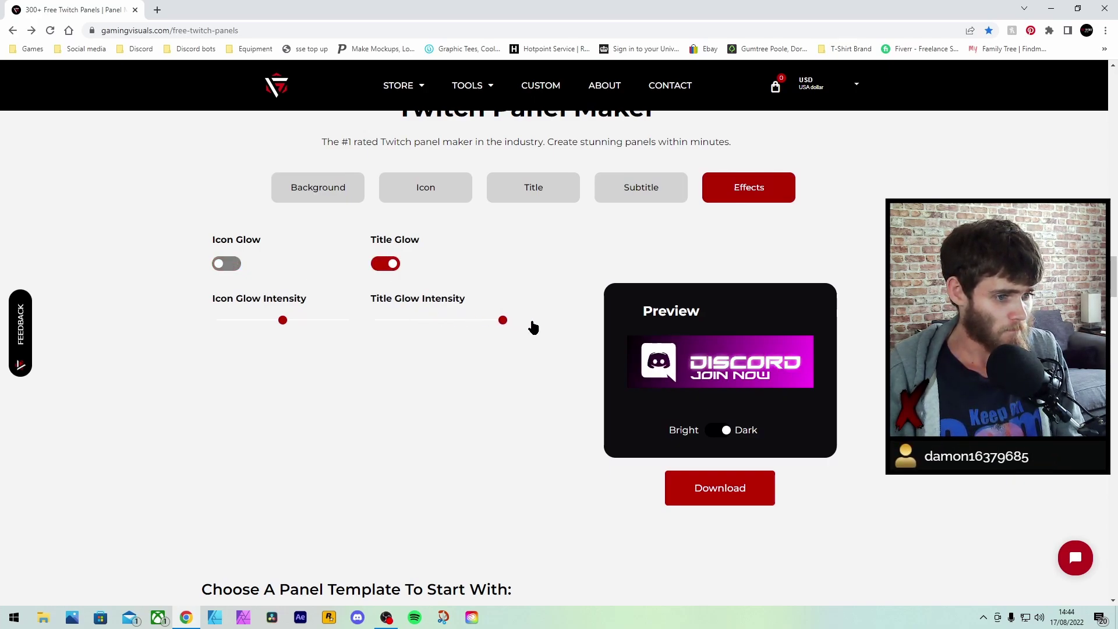
Re-enable Icon Glow and adjust its intensity, then switch both Icon Glow and Title Glow off
click(231, 266)
drag(284, 320, 217, 332)
click(228, 266)
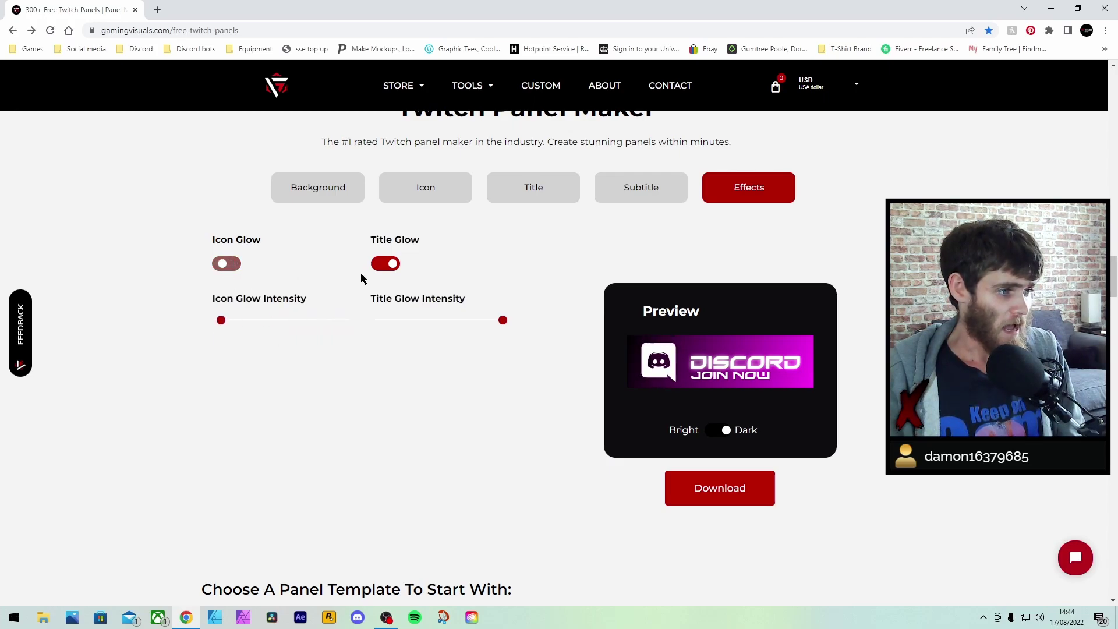
click(388, 265)
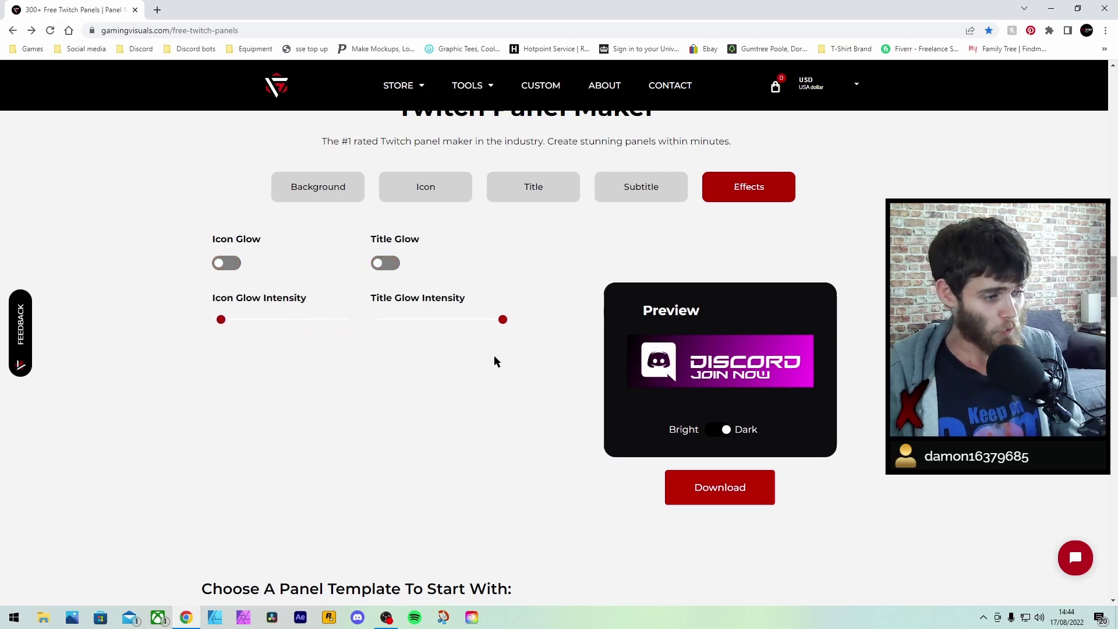
scroll(521, 389, down, 3)
scroll(532, 399, up, 3)
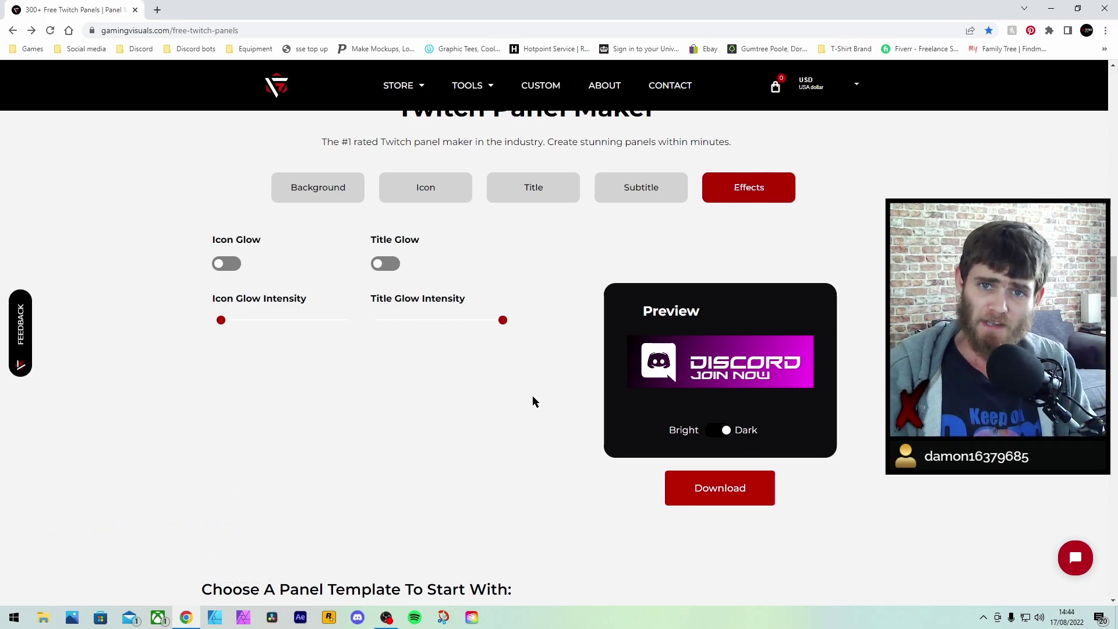
scroll(559, 434, up, 4)
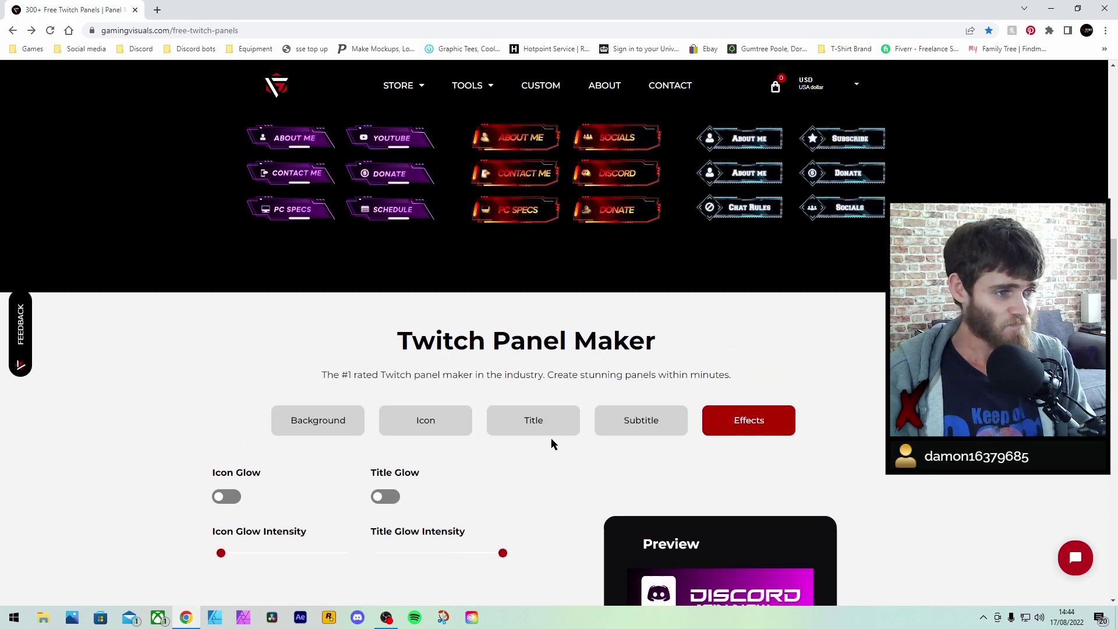
scroll(862, 446, up, 3)
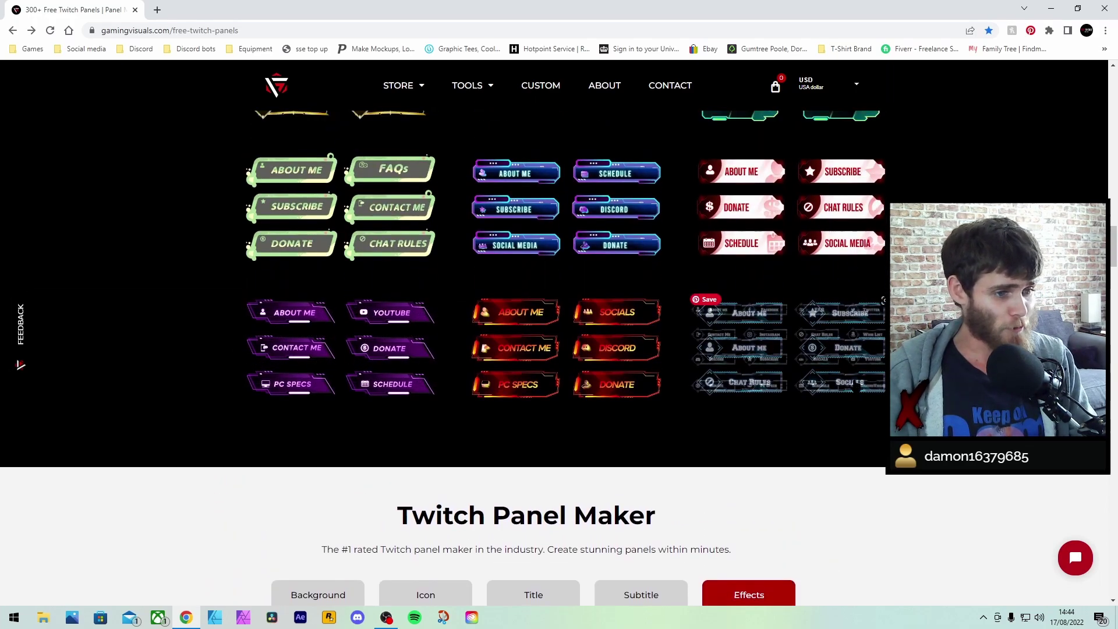
scroll(816, 373, up, 1)
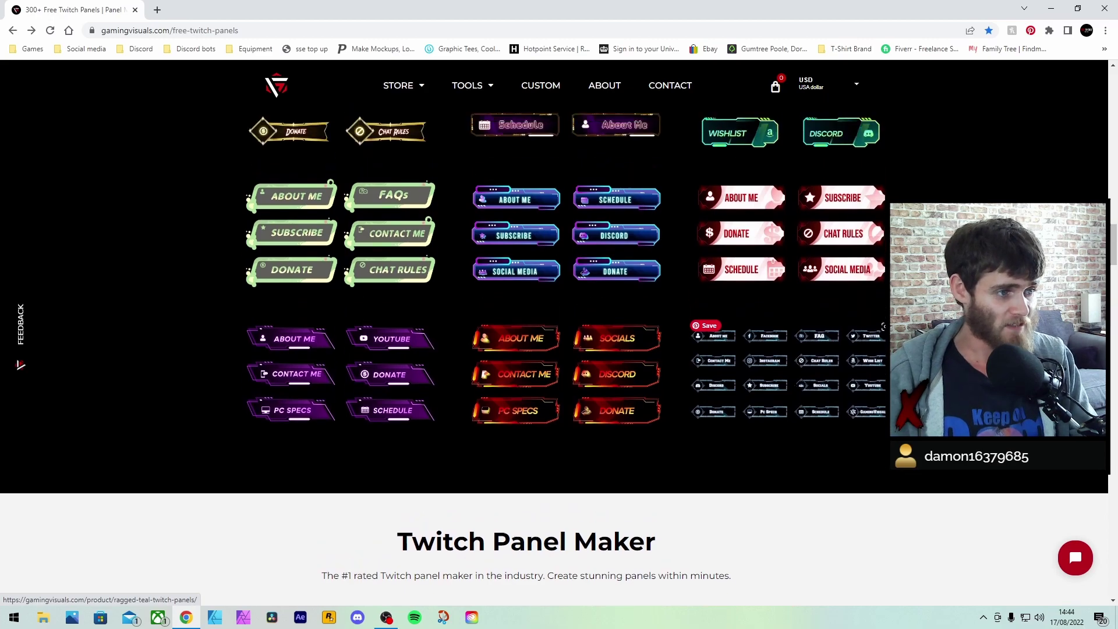
scroll(559, 349, up, 4)
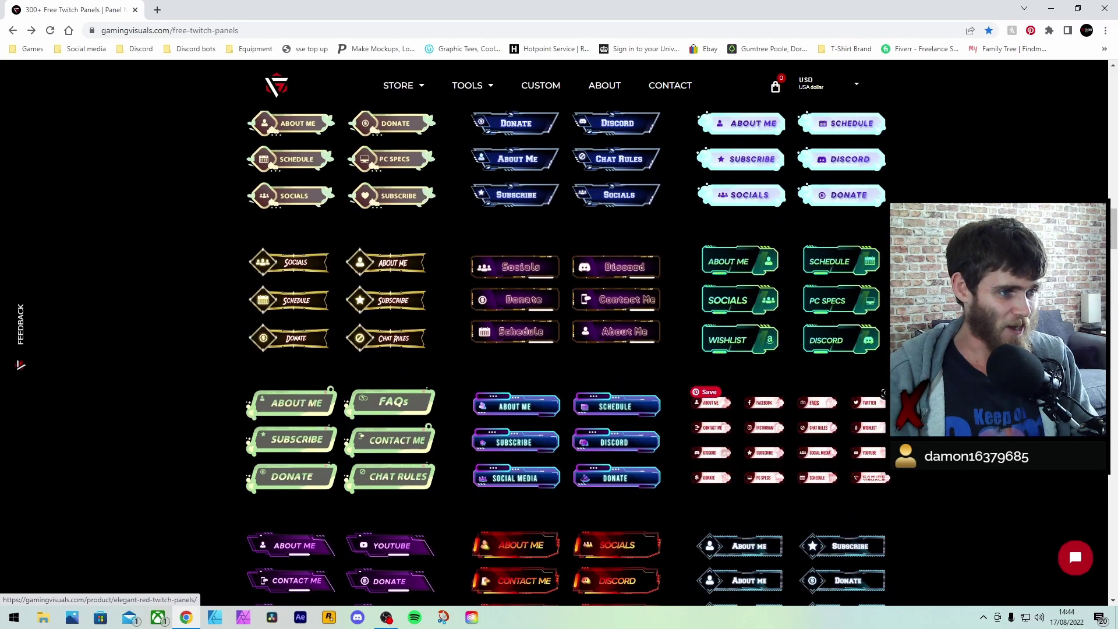
scroll(559, 349, up, 2)
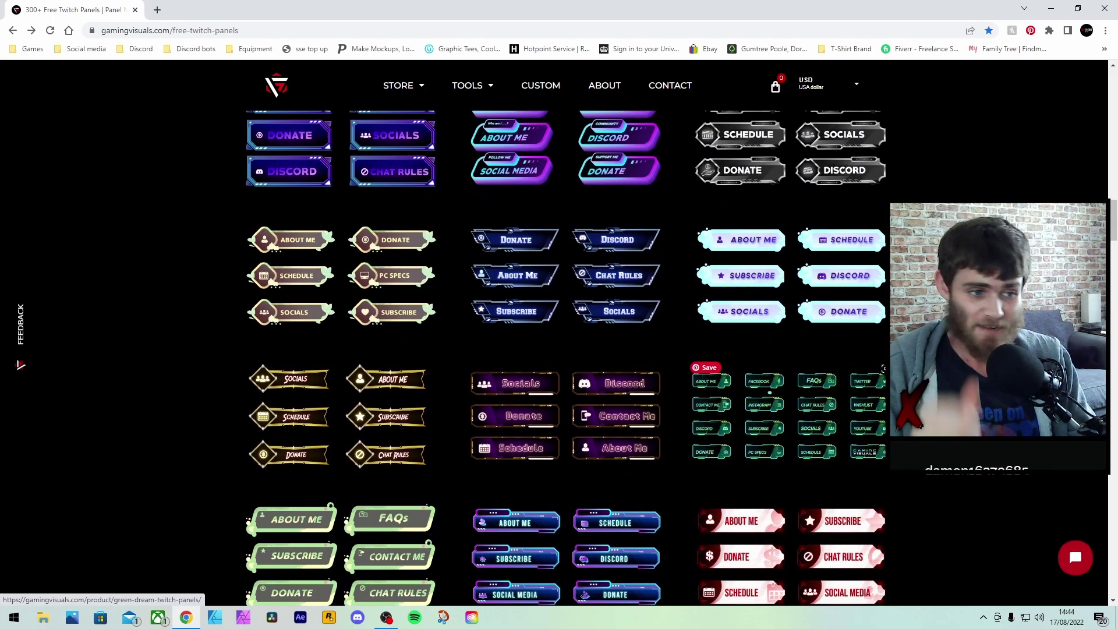
scroll(559, 349, up, 4)
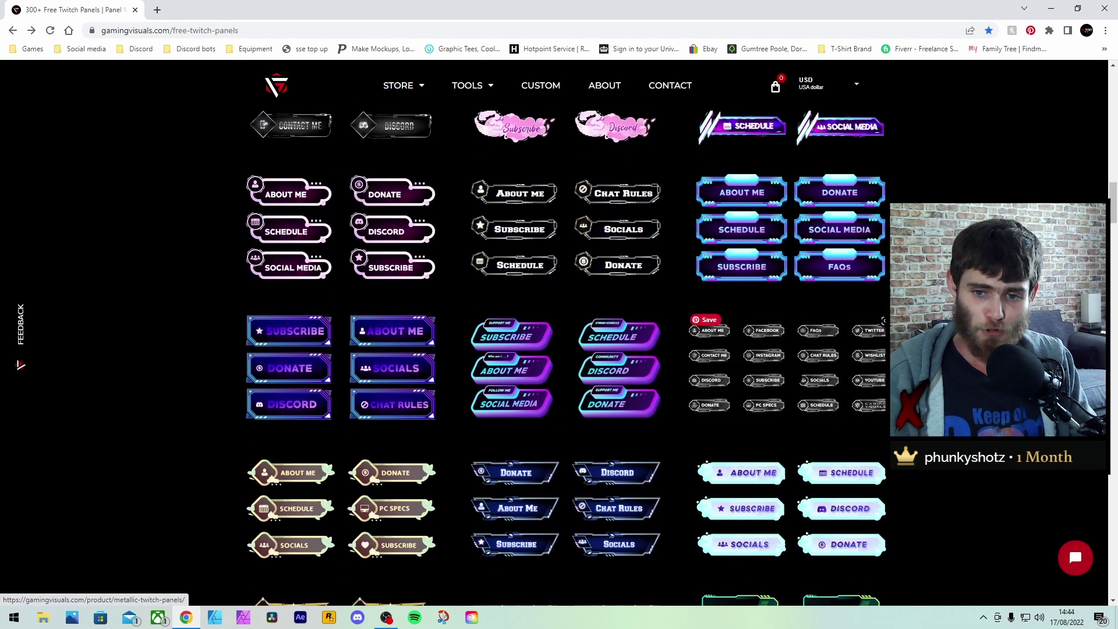
scroll(559, 349, up, 1)
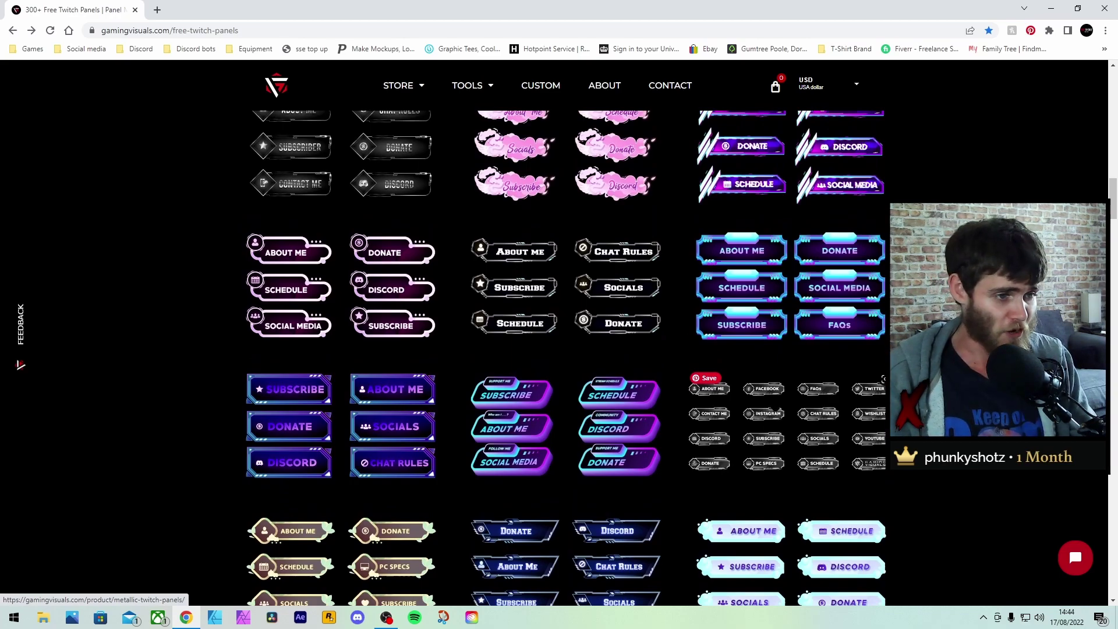
scroll(757, 408, up, 2)
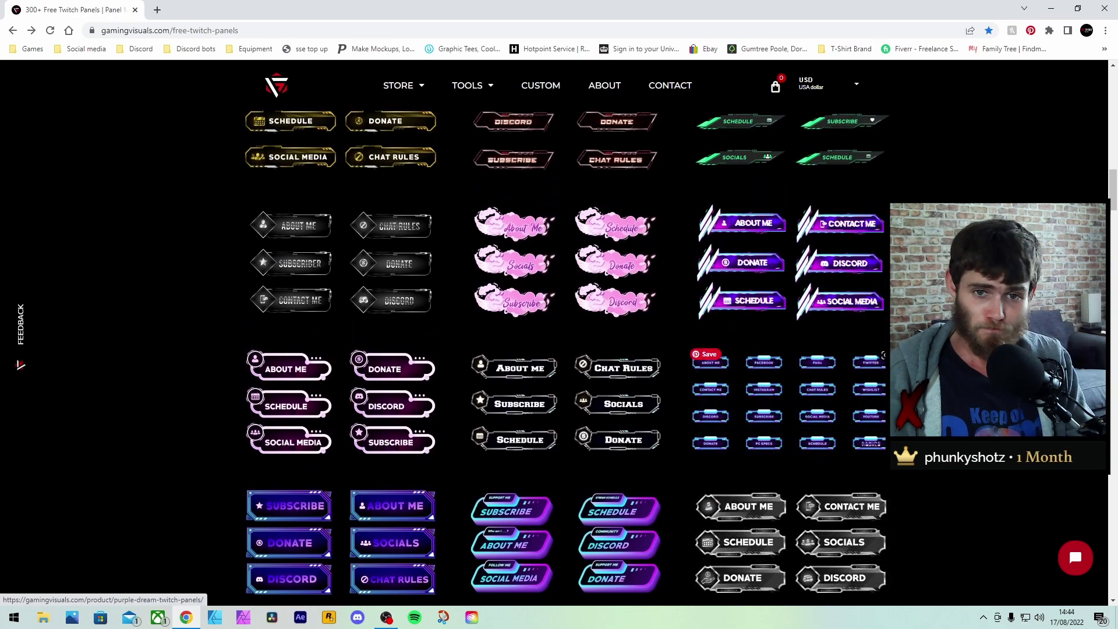
scroll(786, 379, up, 4)
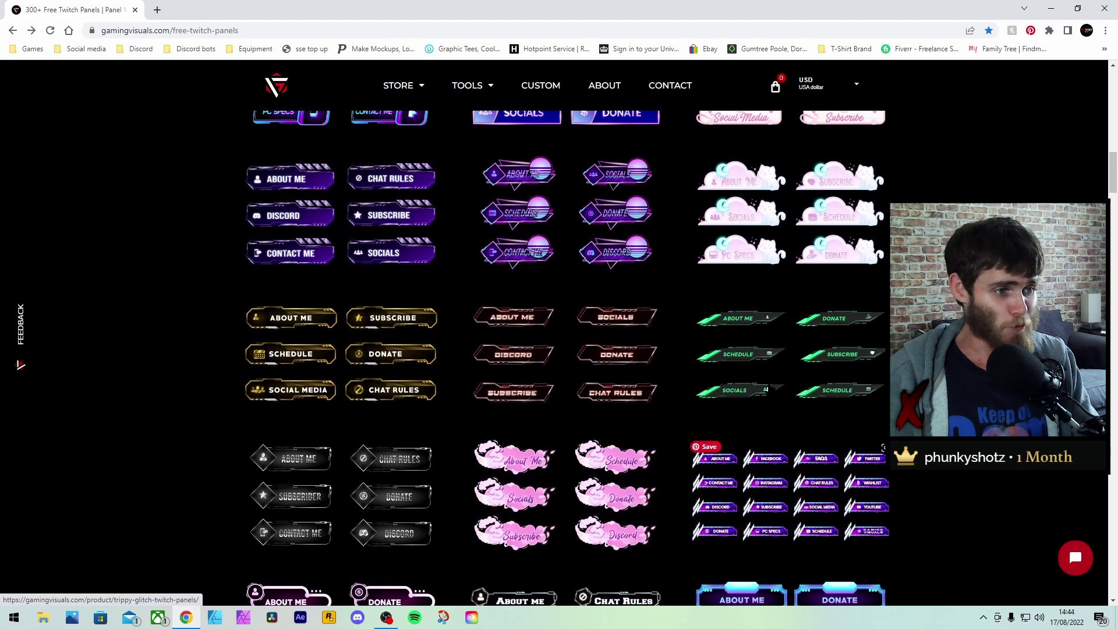
scroll(786, 379, up, 3)
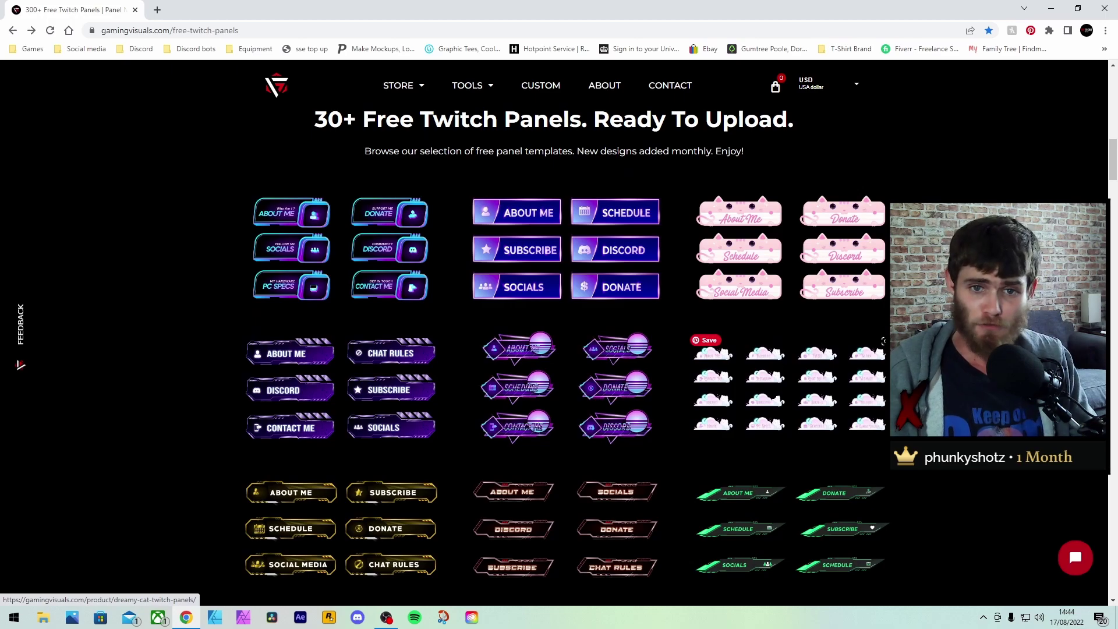
scroll(786, 379, down, 4)
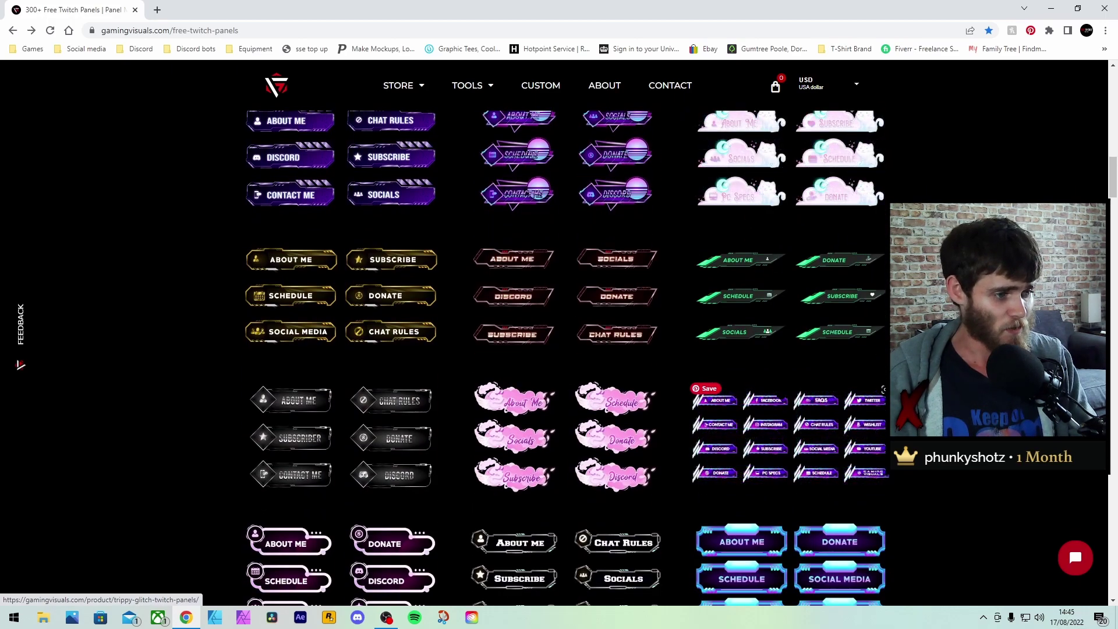
scroll(786, 379, up, 4)
scroll(786, 379, down, 5)
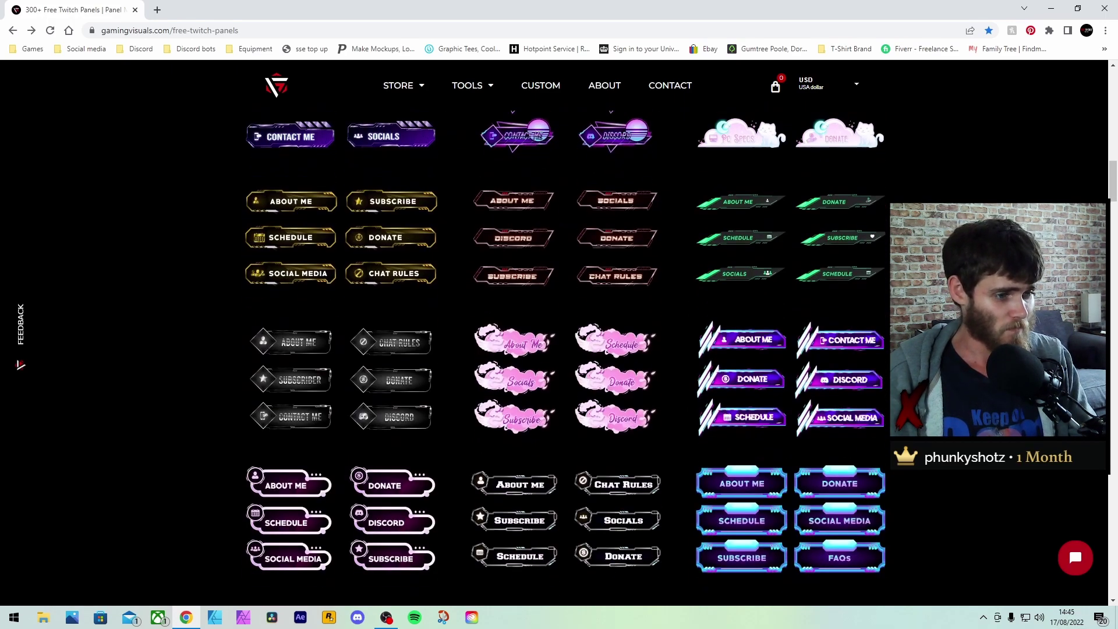
scroll(566, 358, down, 10)
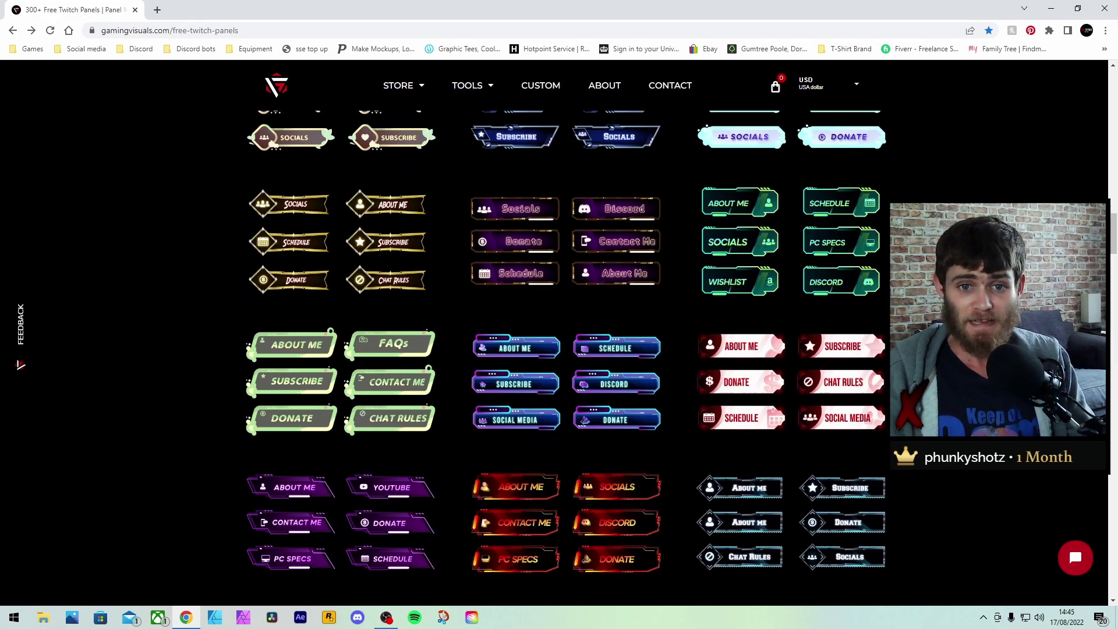
scroll(559, 350, down, 6)
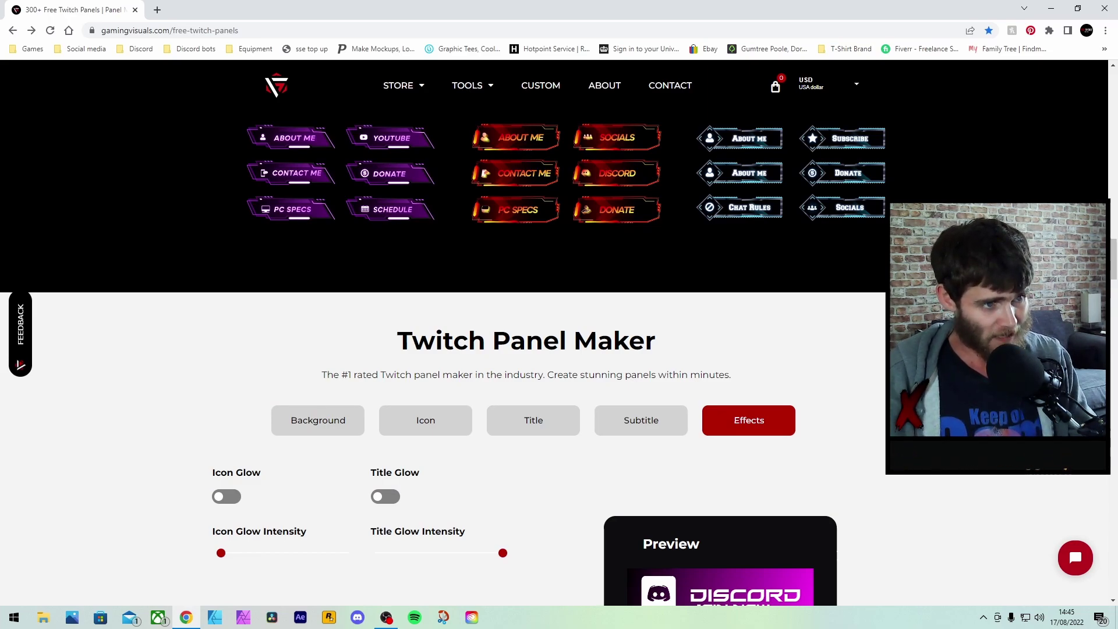
scroll(559, 349, down, 3)
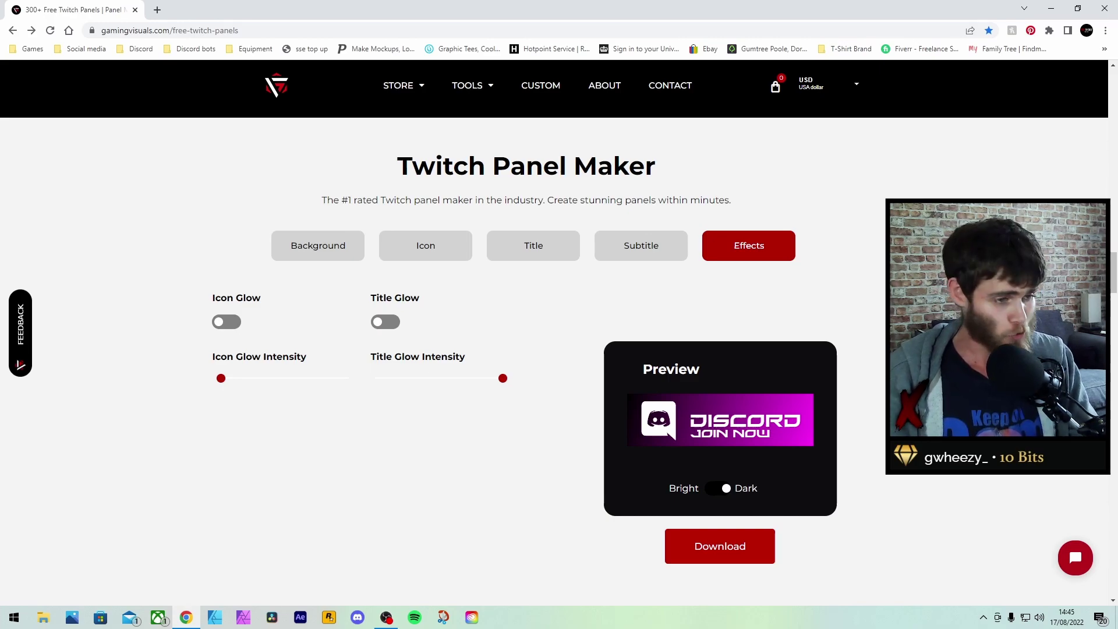
scroll(559, 361, up, 7)
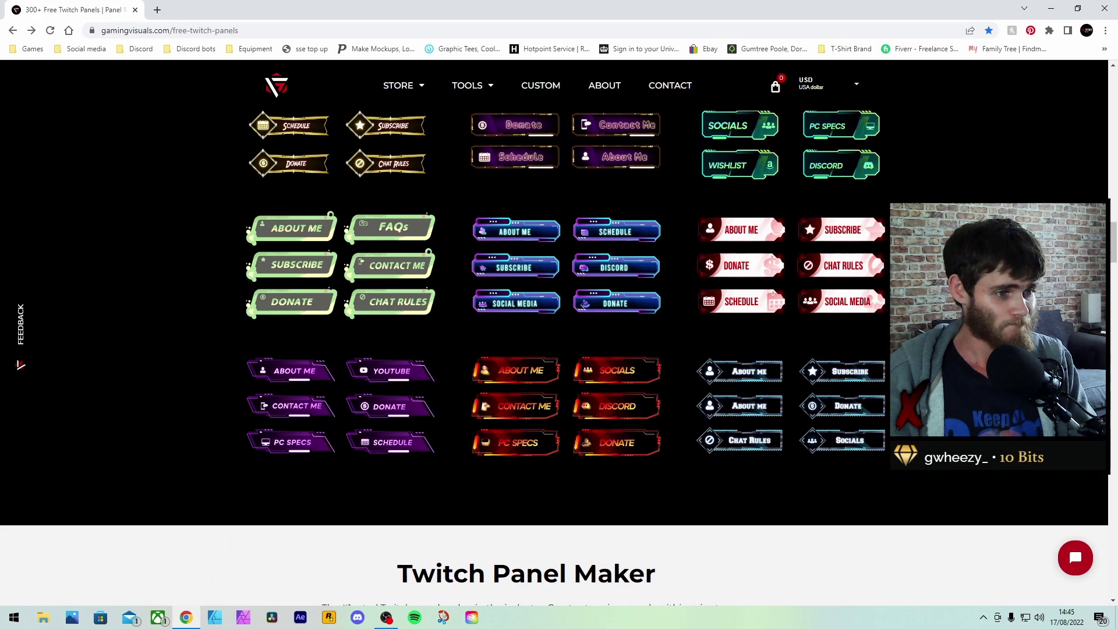